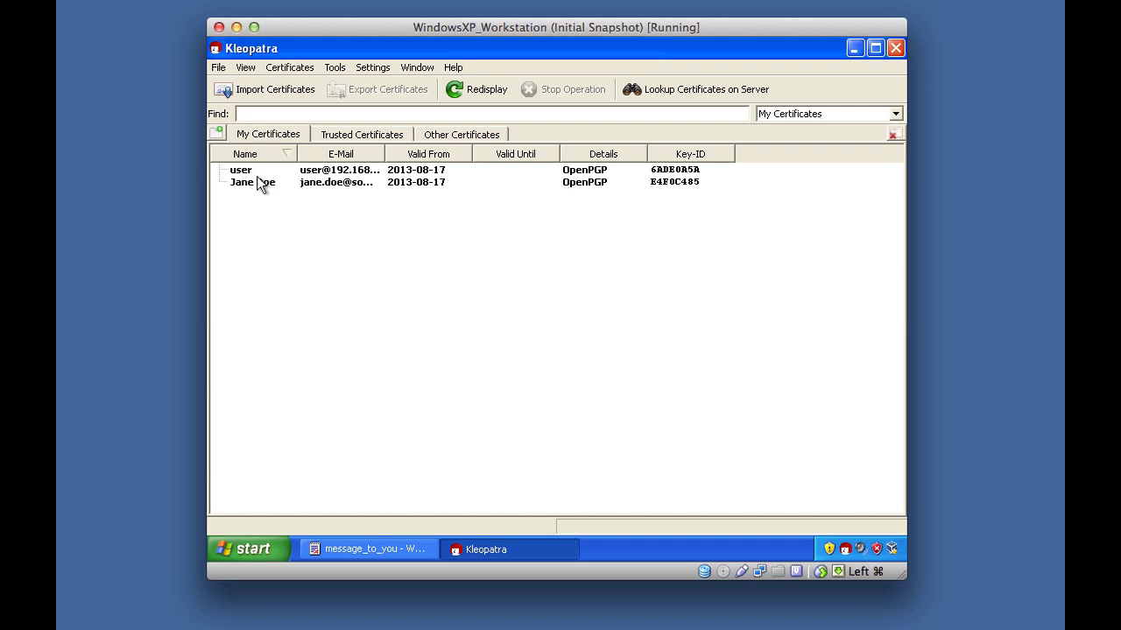
- Select the existing certificates in the list one by one, then clear the selection
mouse_move(256, 175)
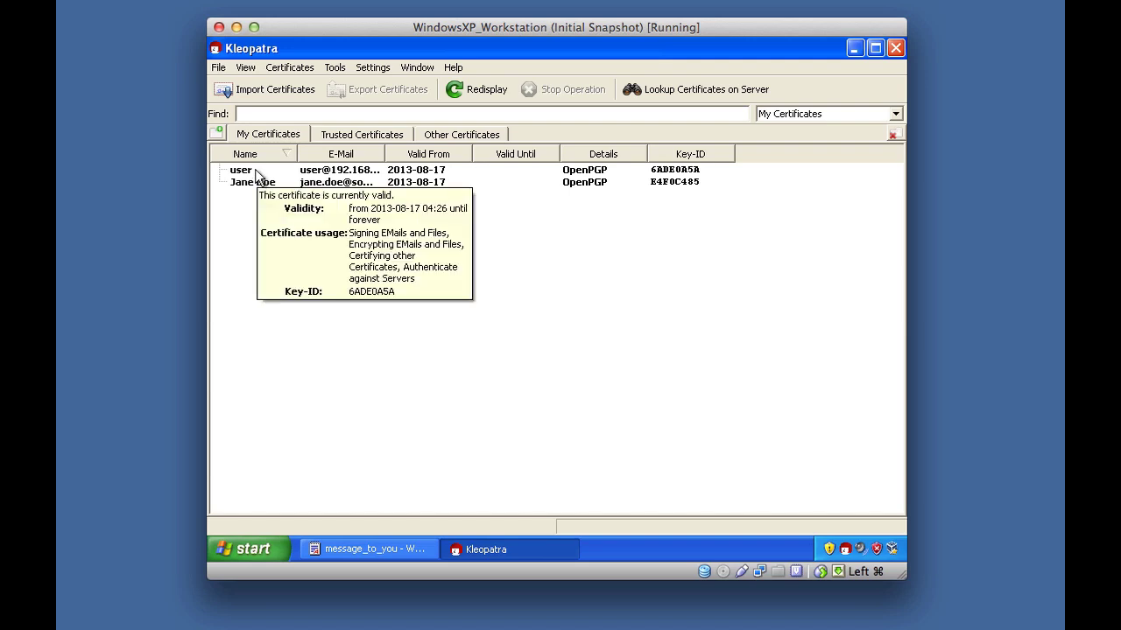
click(256, 172)
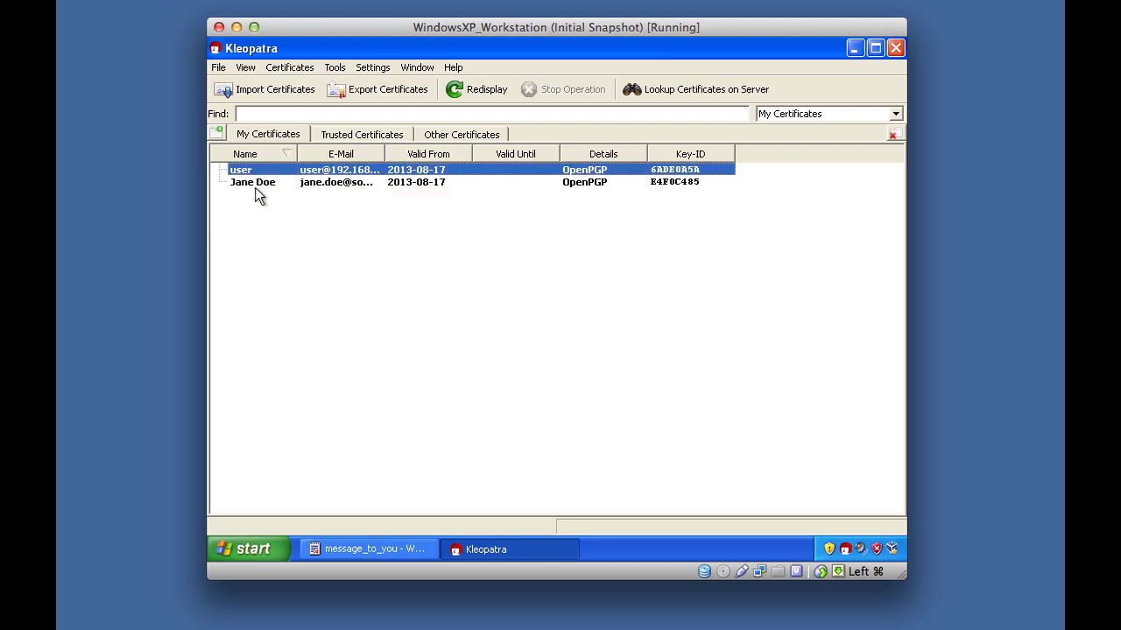
click(256, 184)
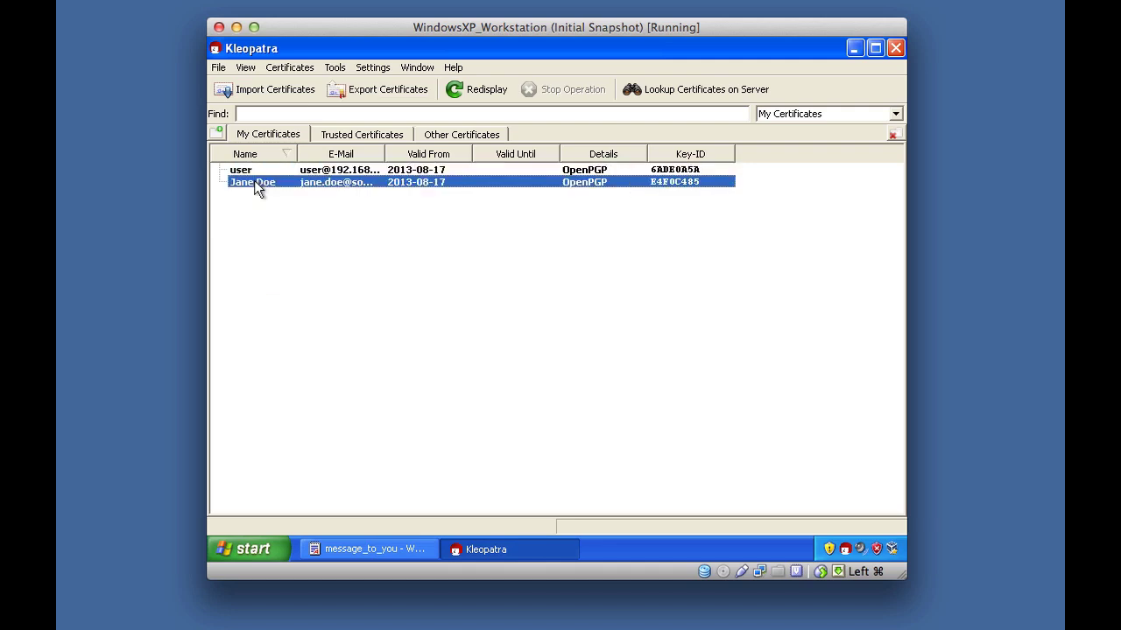
click(276, 230)
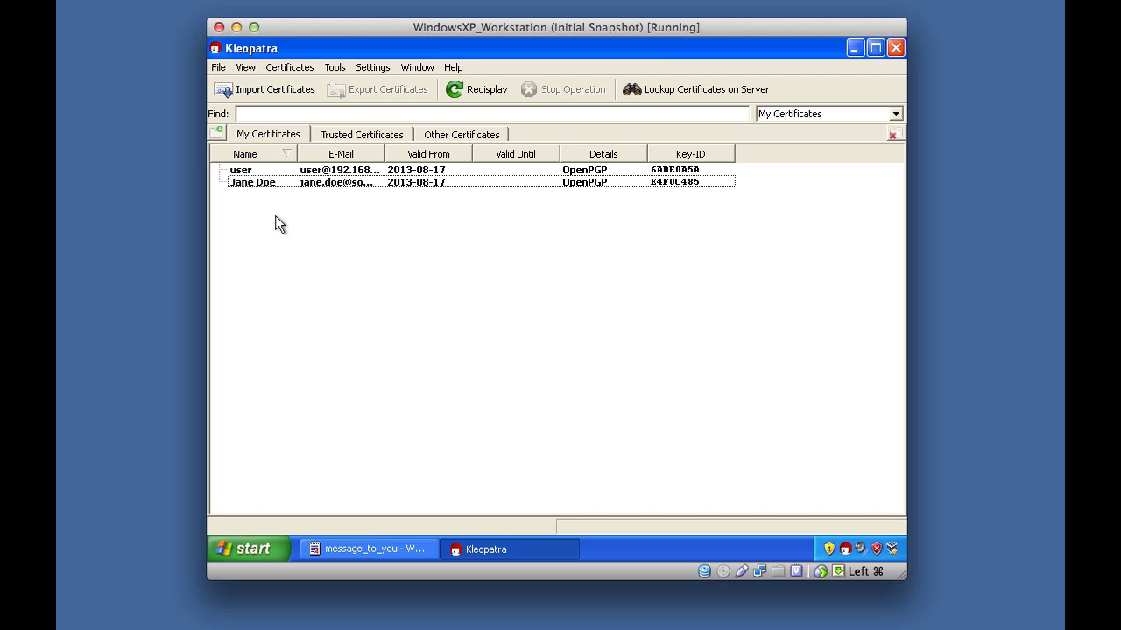
- Launch the Certificate Creation Wizard from File > New Certificate..
click(283, 70)
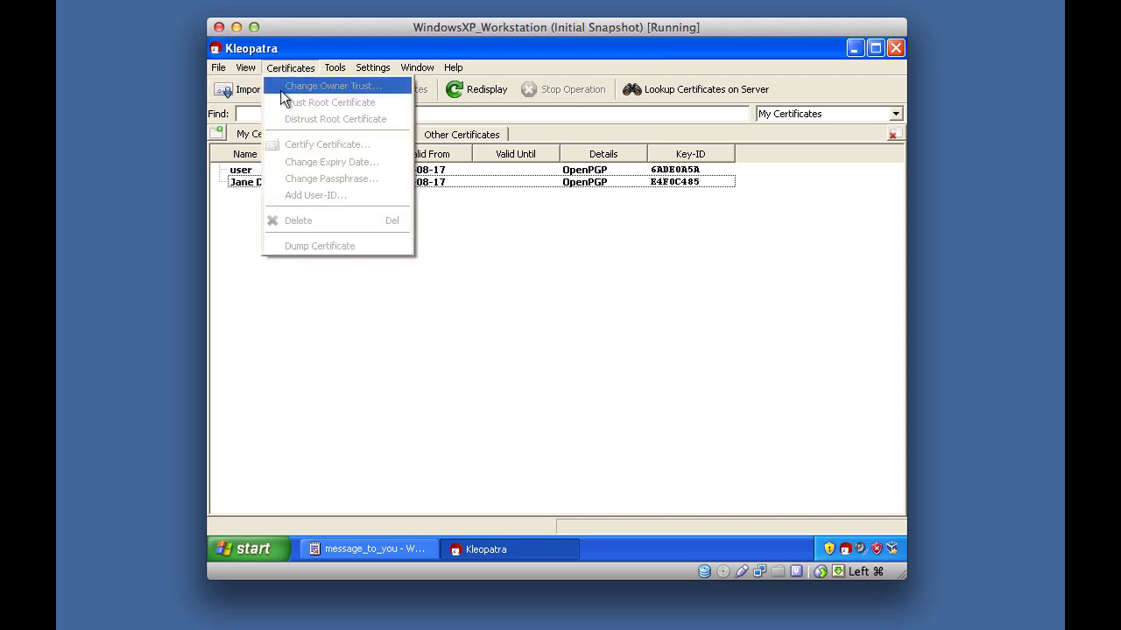
mouse_move(336, 75)
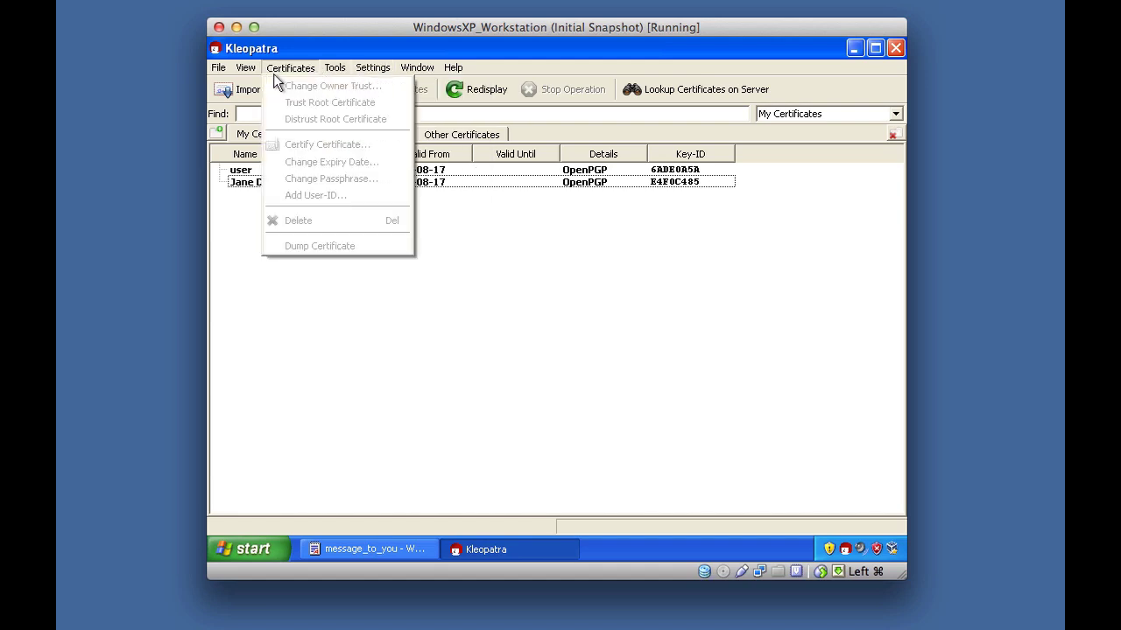
mouse_move(219, 70)
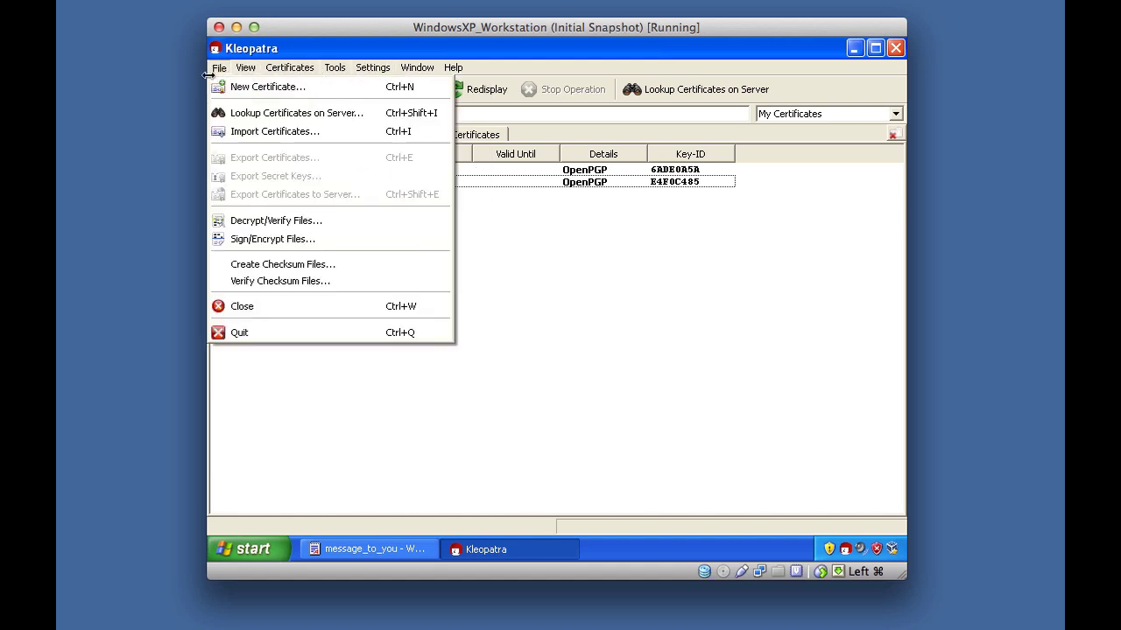
click(258, 88)
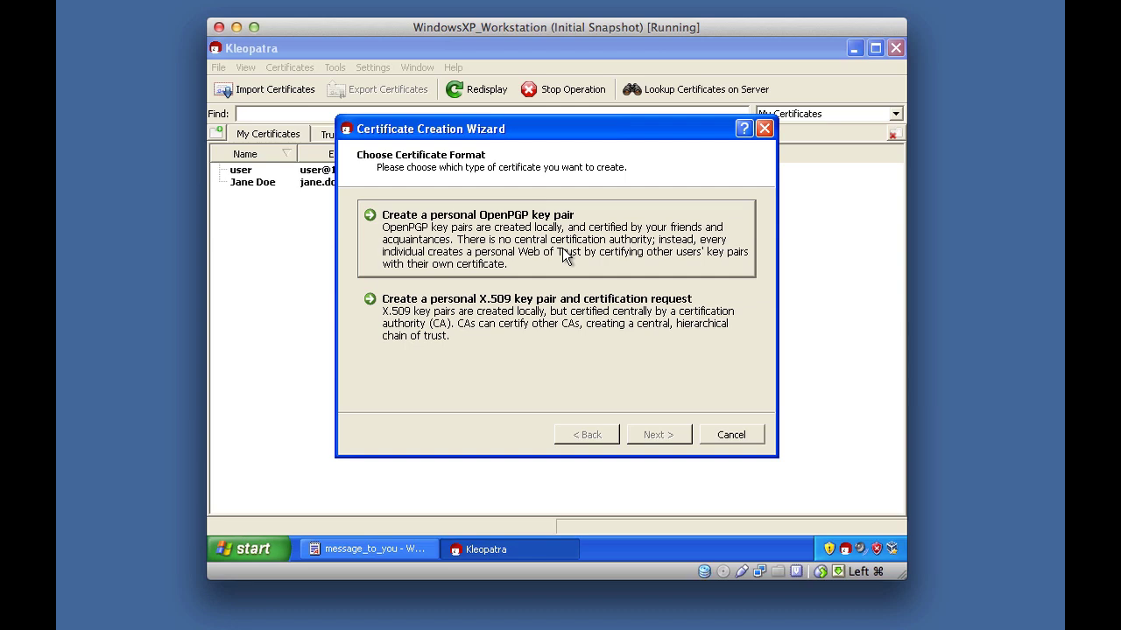
- Choose a personal OpenPGP key pair, enter the holder's name and e-mail, and proceed to review
click(465, 260)
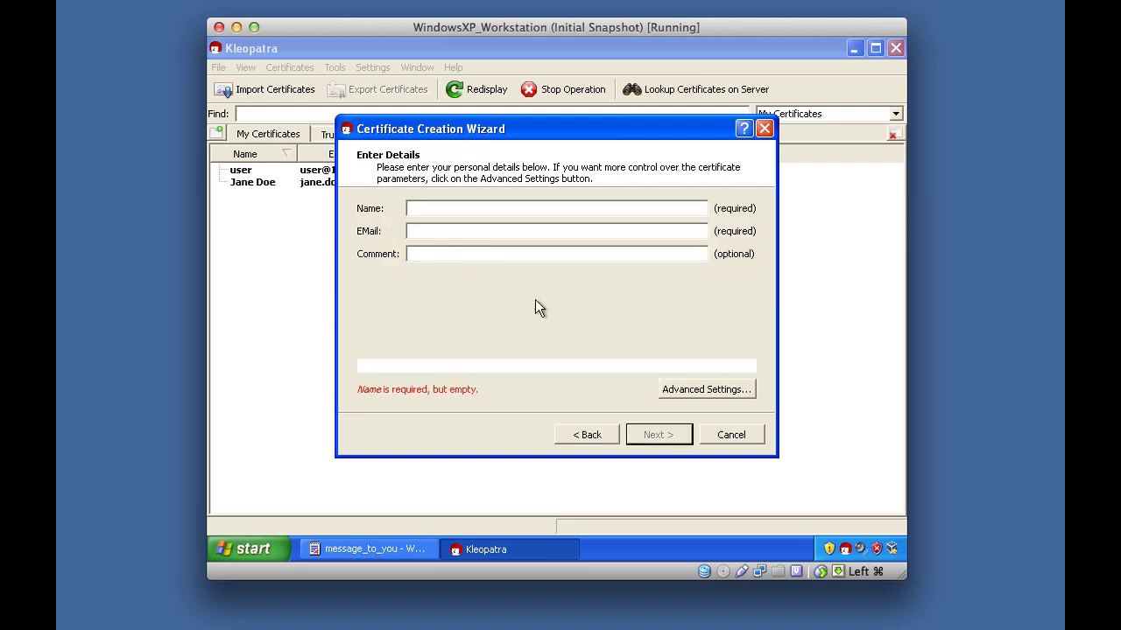
text(John)
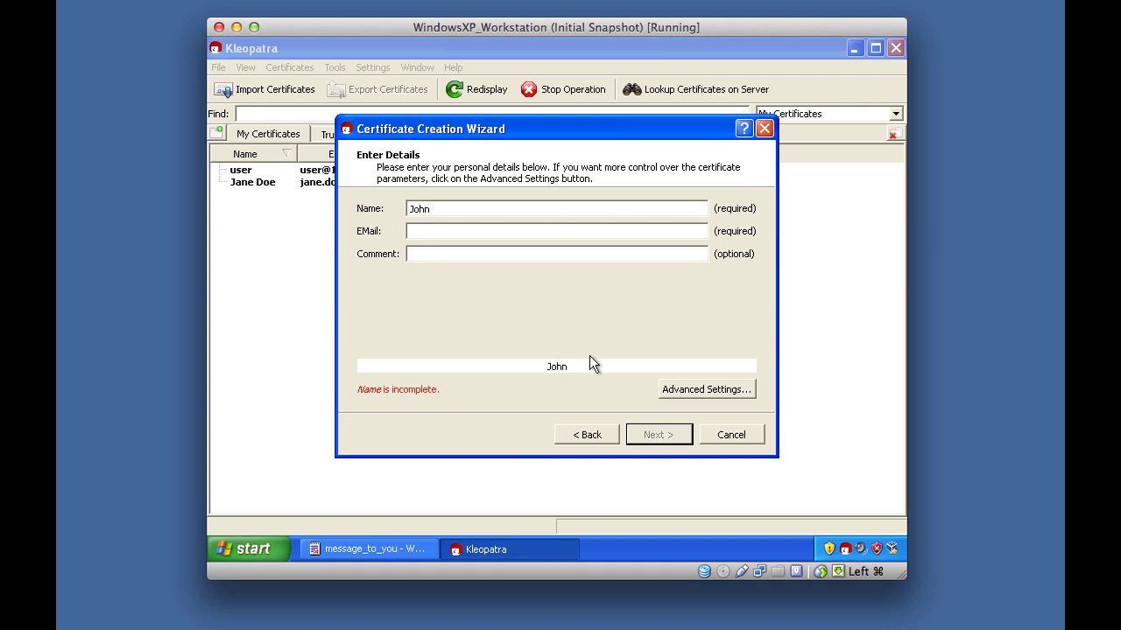
text( Doe)
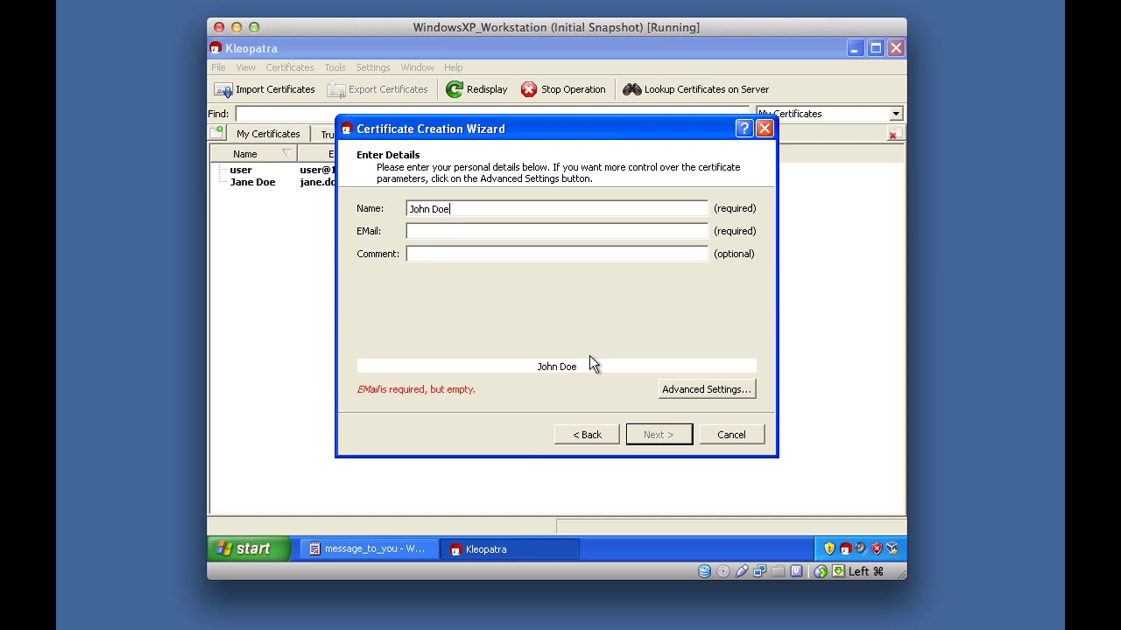
key(Tab)
text(jo)
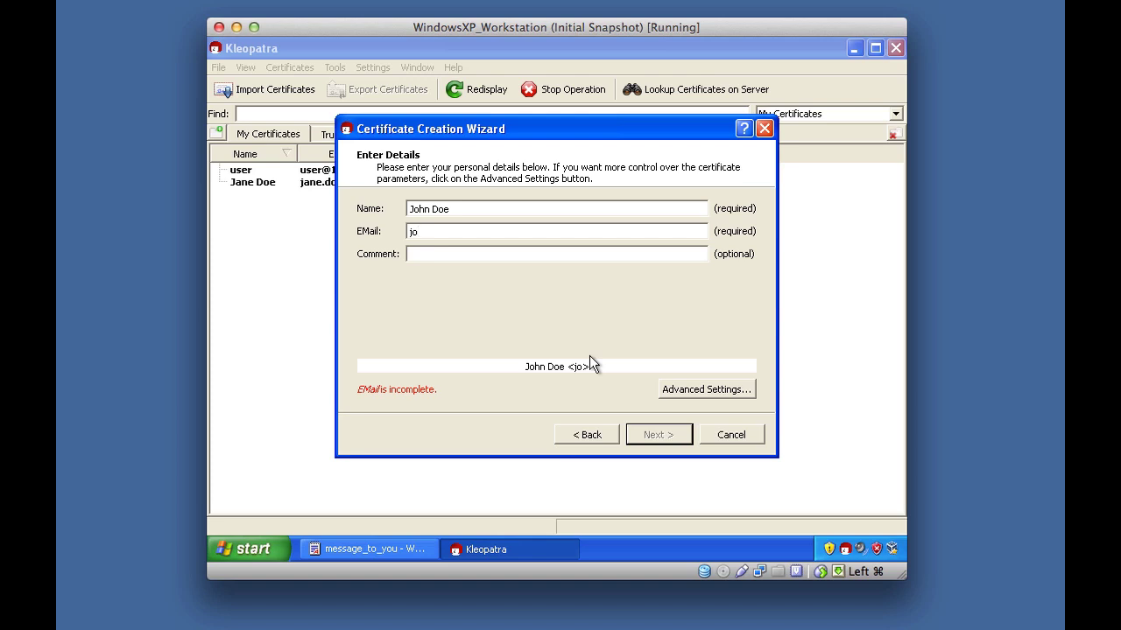
text(hn.doe@somedo)
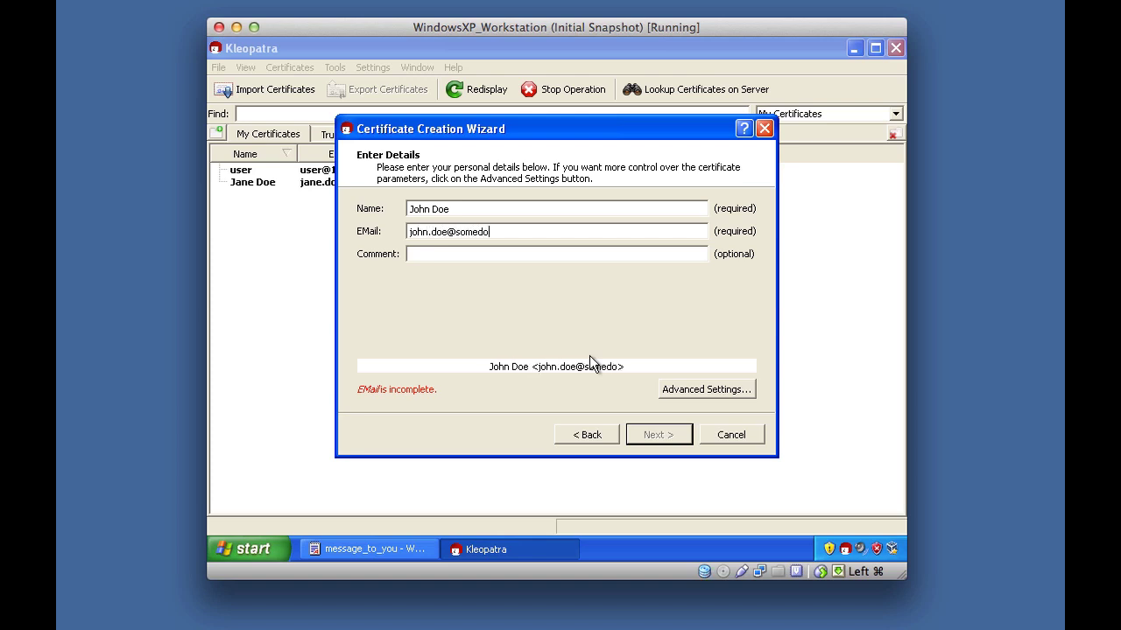
text(main.com)
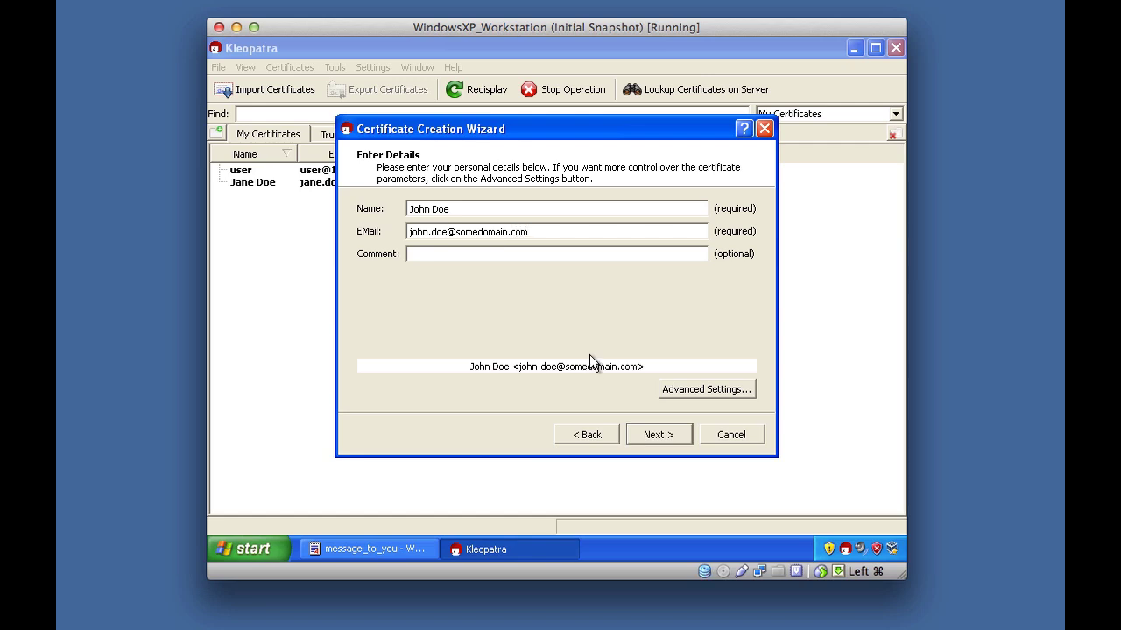
click(553, 257)
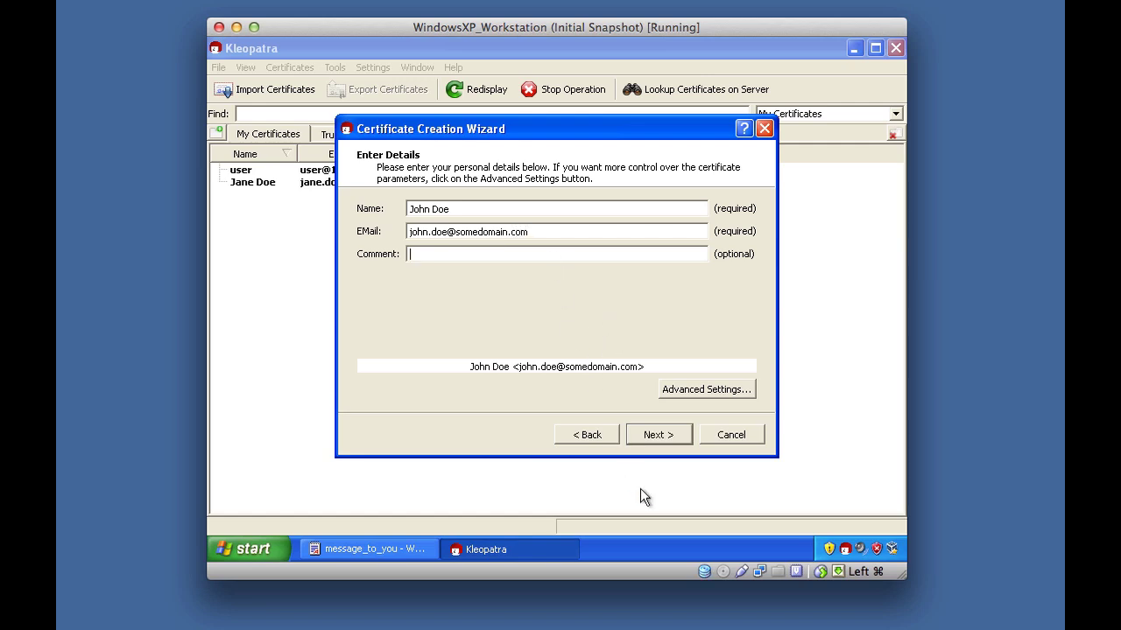
click(652, 436)
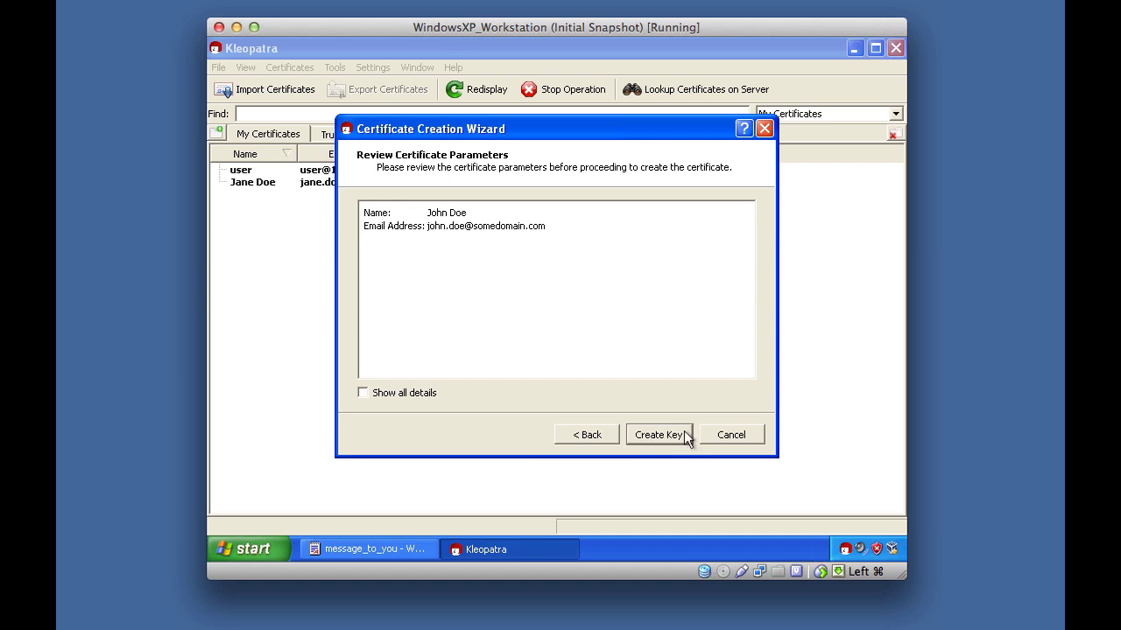
- Start generating the key pair with Create Key on the Review Certificate Parameters page
click(678, 433)
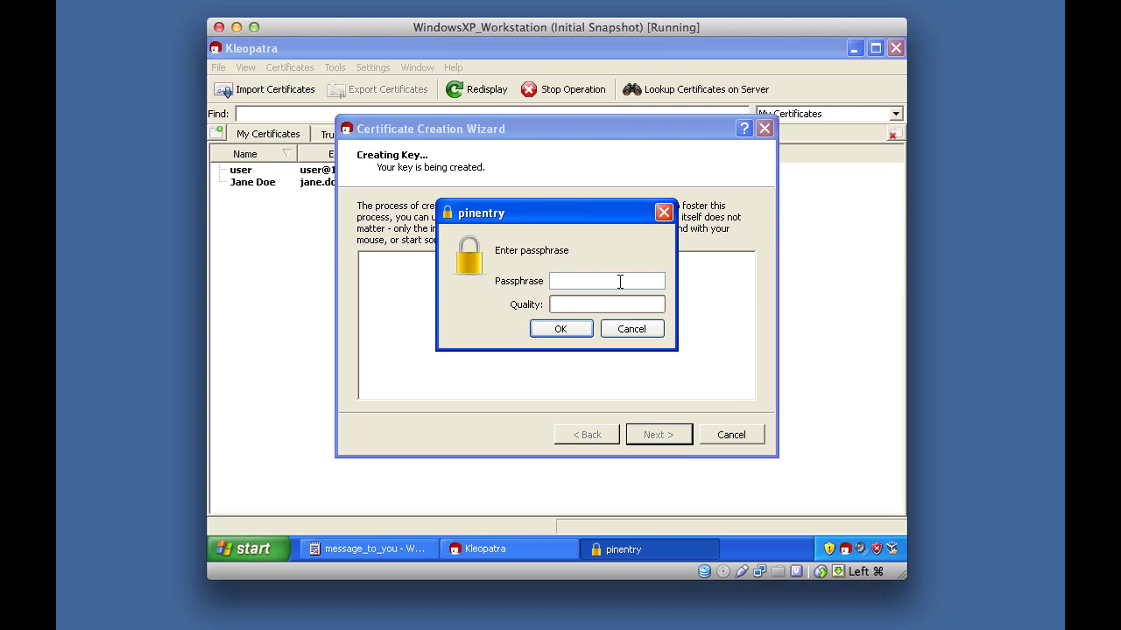
- Enter a passphrase for the new key in the pinentry dialog and submit it
text(********)
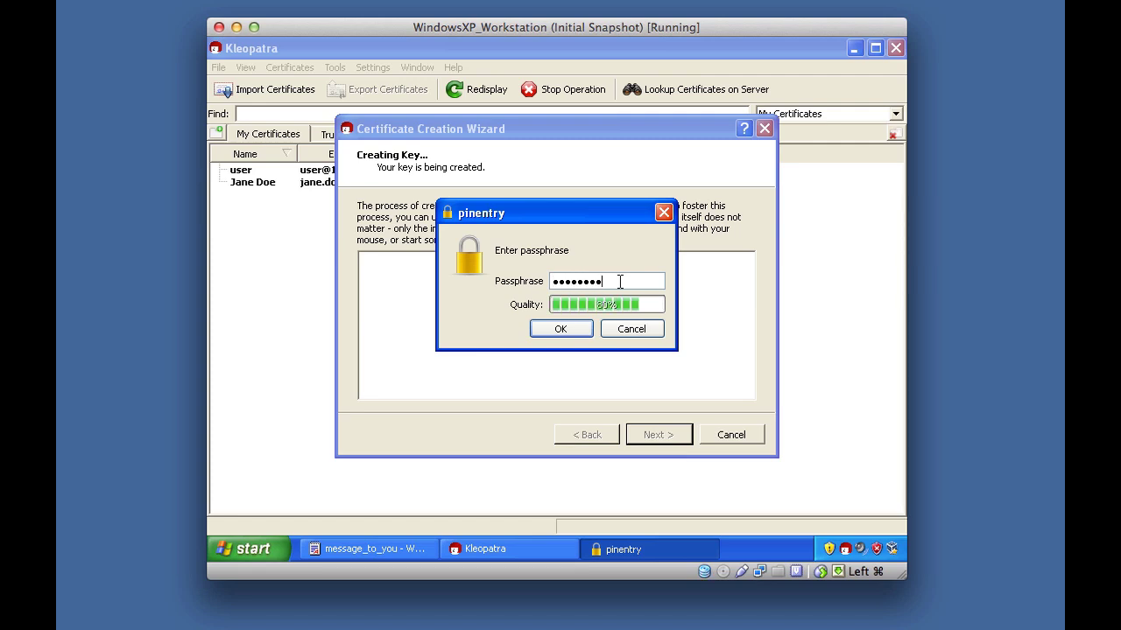
click(555, 329)
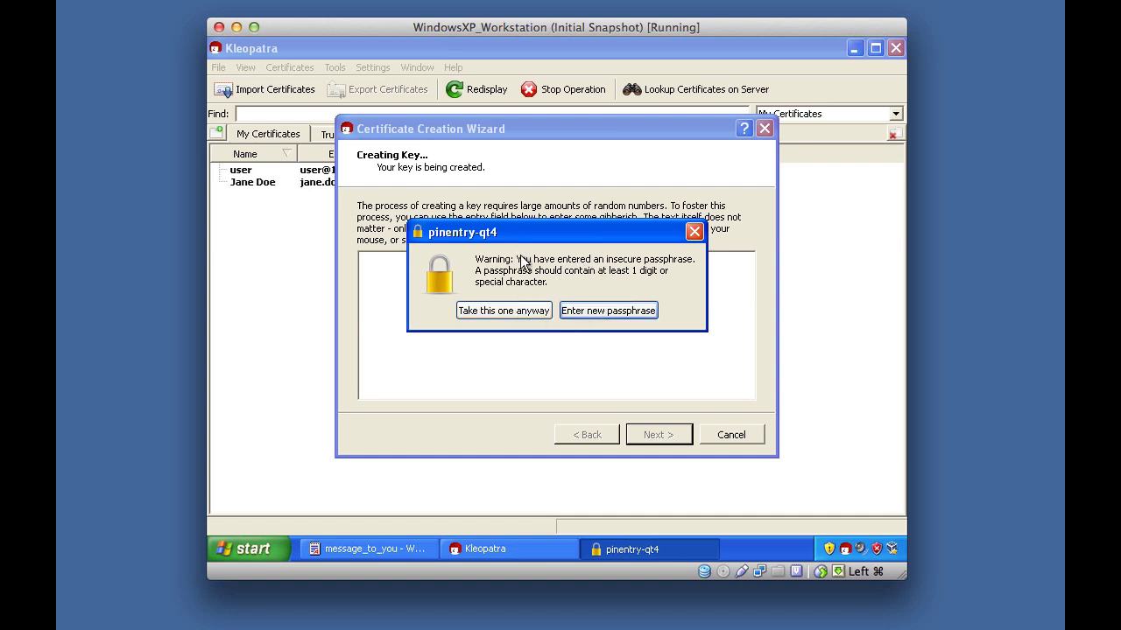
- Keep the insecure passphrase anyway and confirm it by entering it again
click(504, 313)
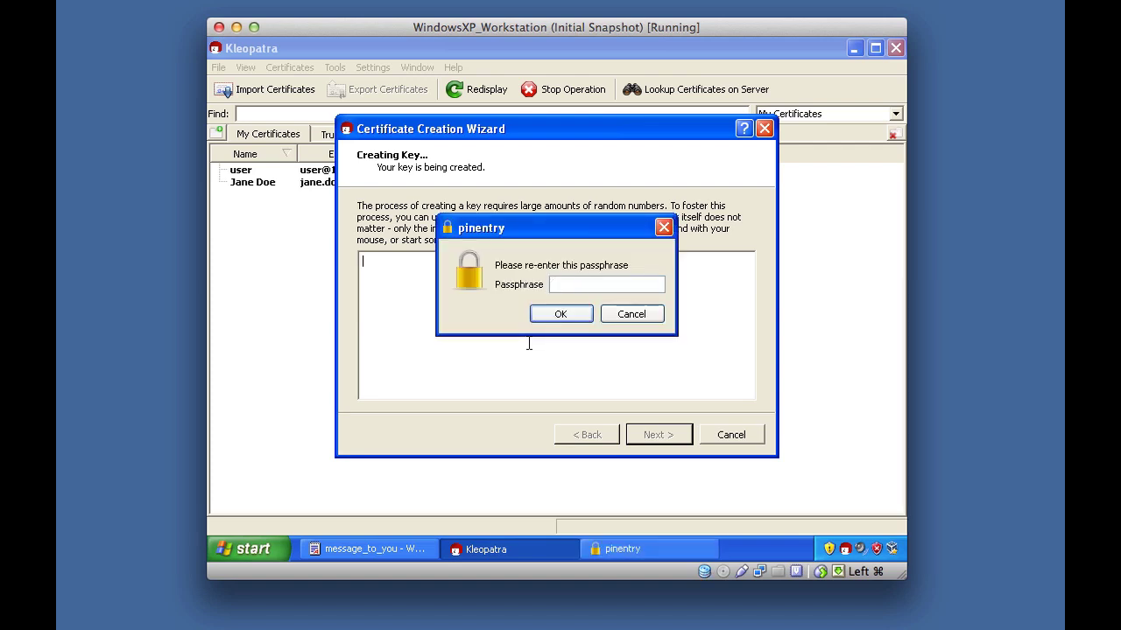
text(password)
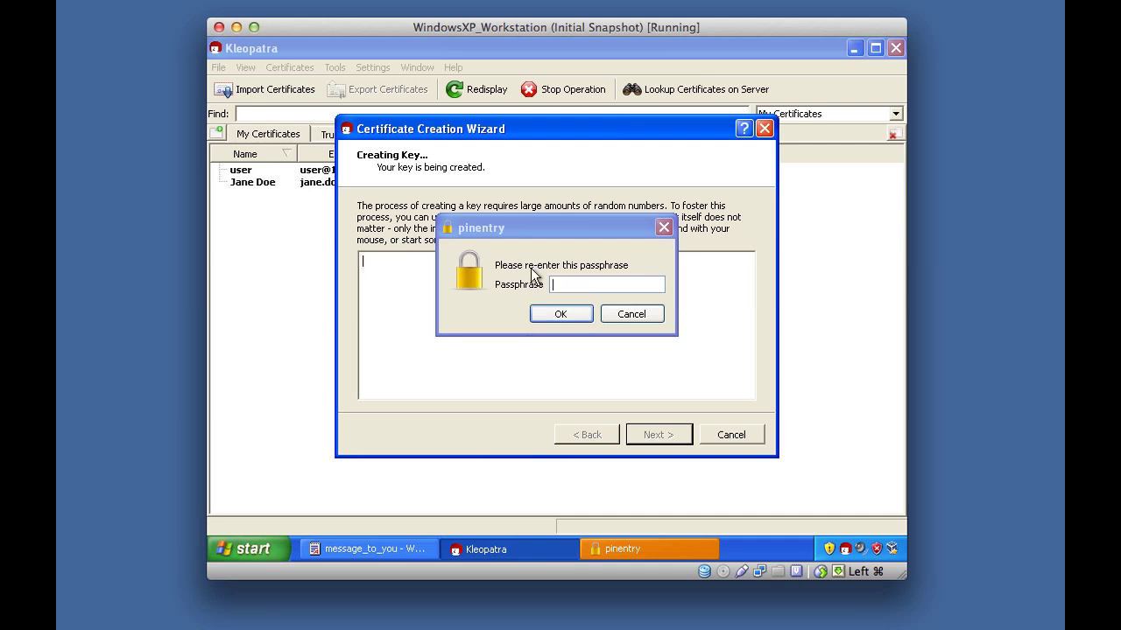
click(562, 284)
text(passwor)
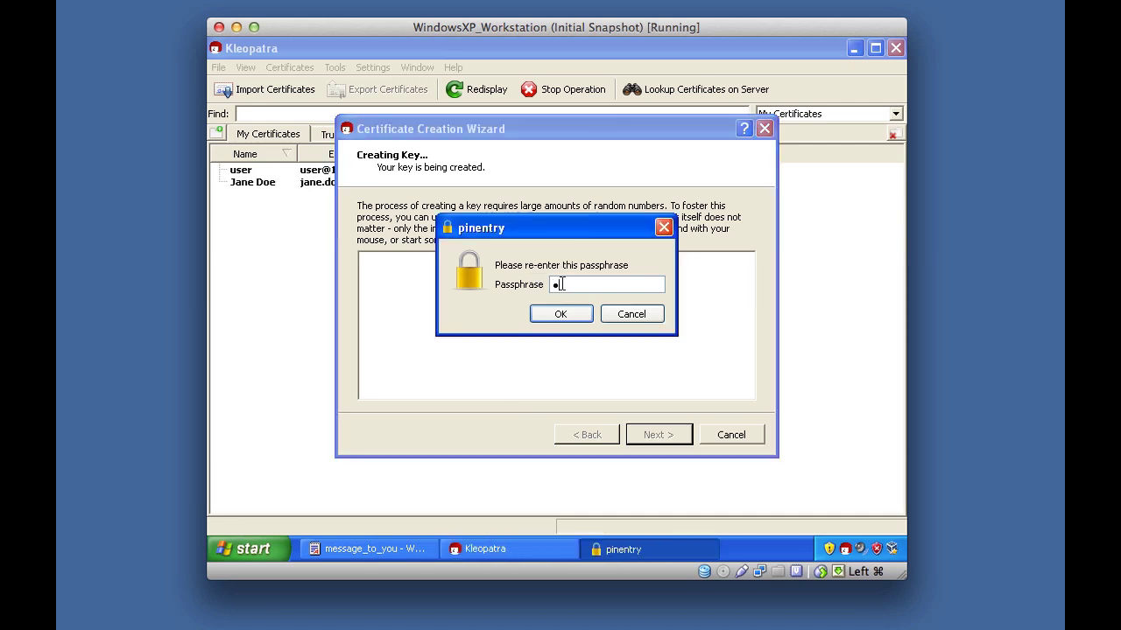
text(d)
click(559, 314)
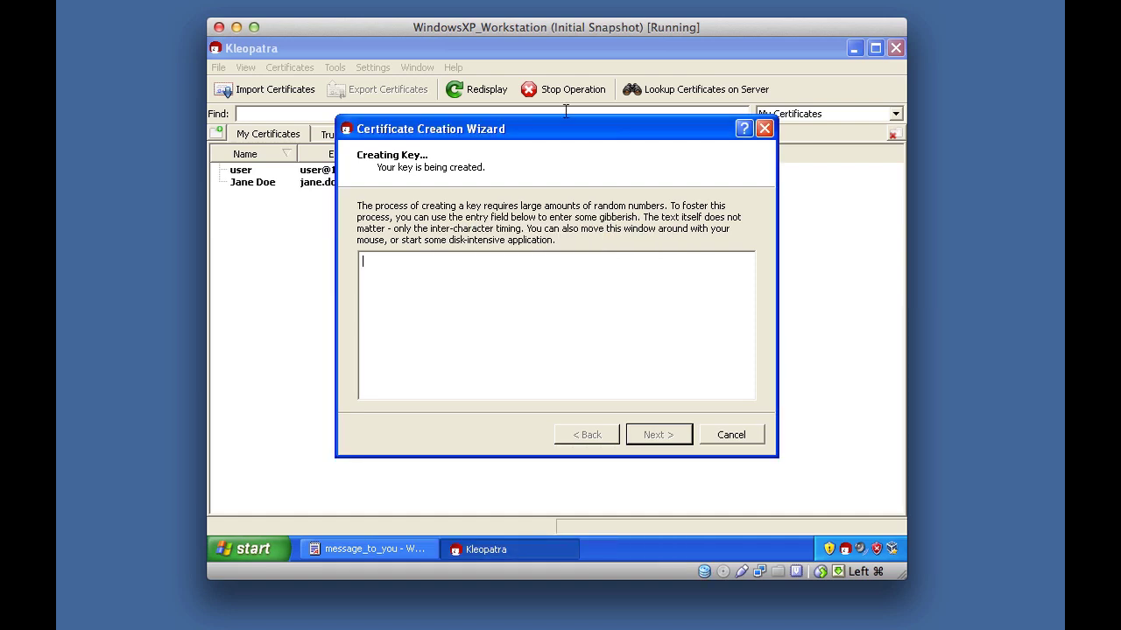
- Type random characters as entropy until the key is generated, then finish the wizard
text(sdsadfkjsdfkjasdfkjsdf)
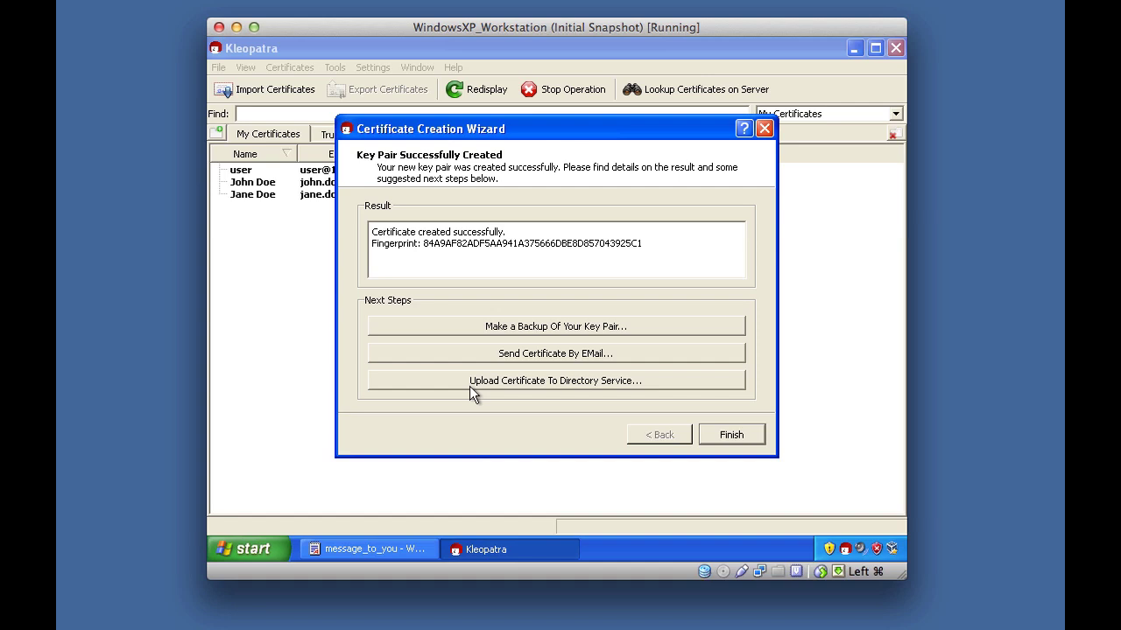
click(746, 437)
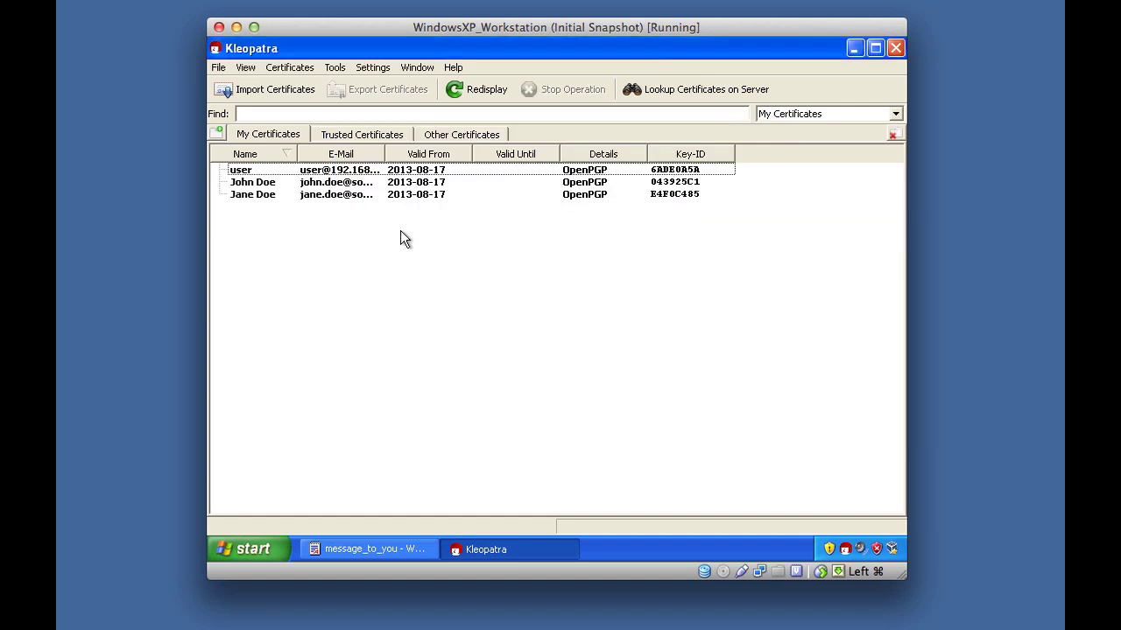
- Choose Export Certificates... from the new certificate's right-click menu
click(250, 183)
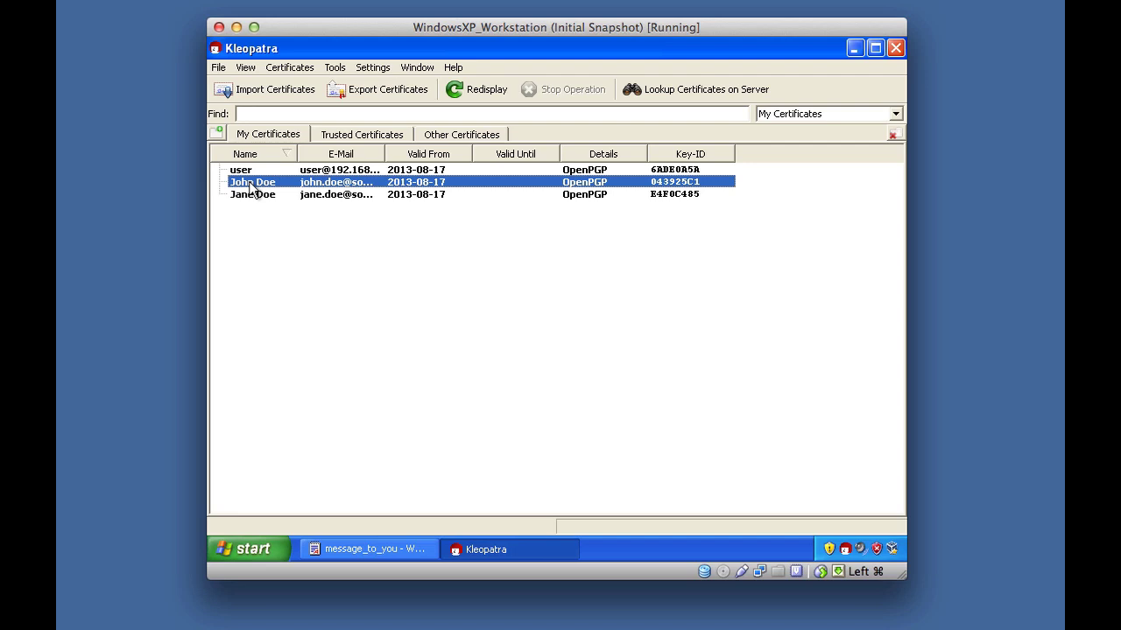
right_click(250, 188)
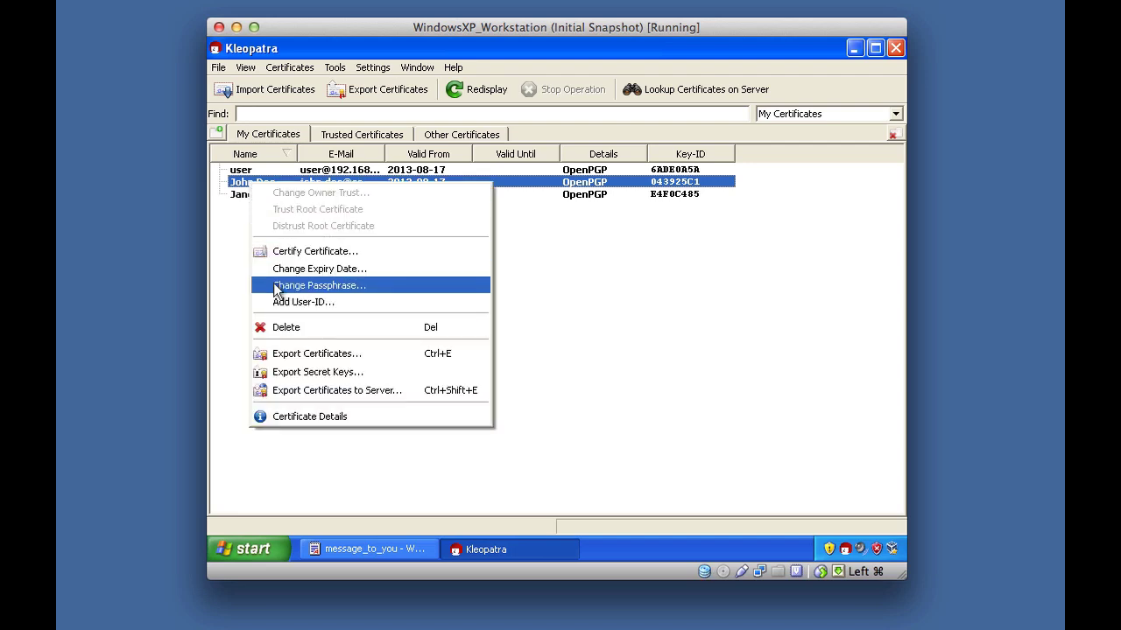
click(281, 354)
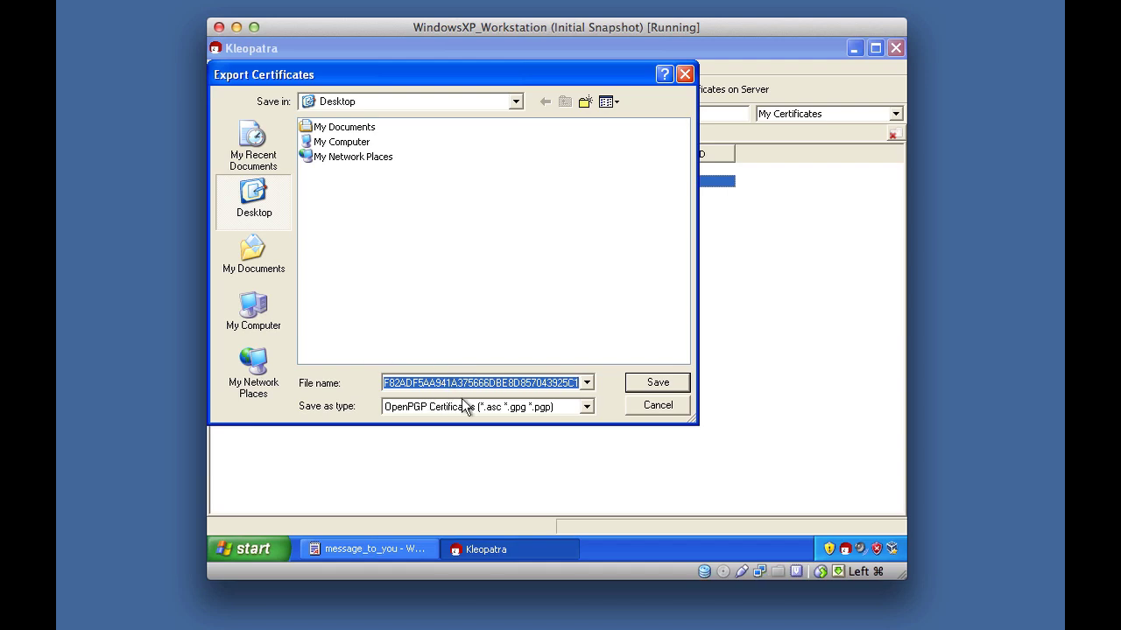
- Save the certificate as joepubliccertificate.asc on the Desktop, then minimize Kleopatra to locate it
text(joecert)
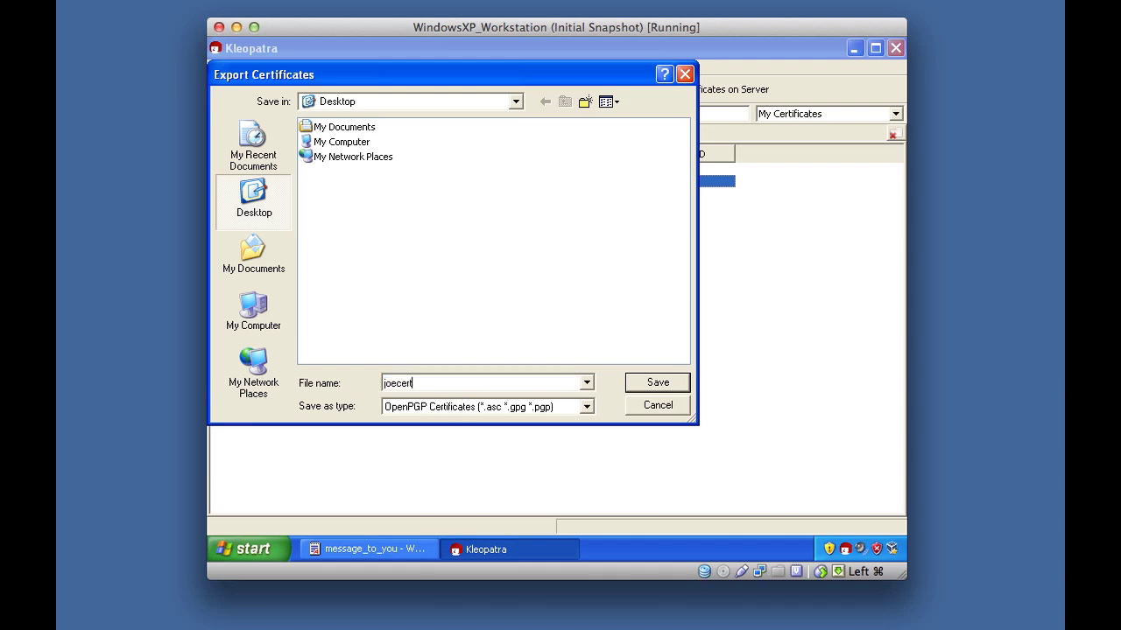
key(BackSpace)
key(BackSpace)
key(BackSpace)
key(BackSpace)
text(publiccertificate)
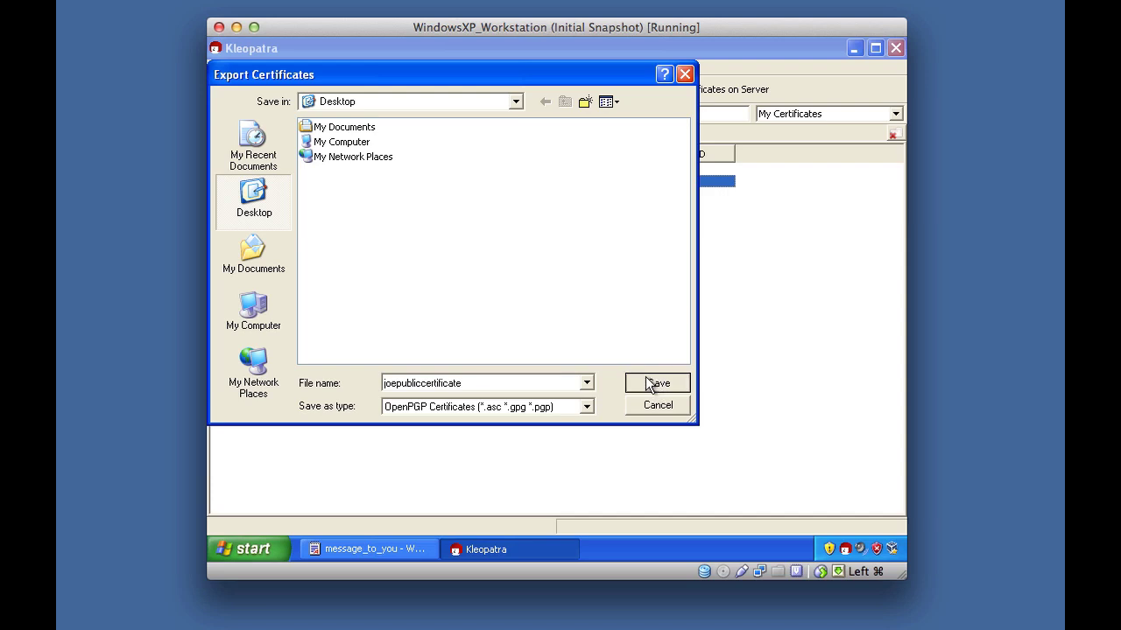
click(649, 385)
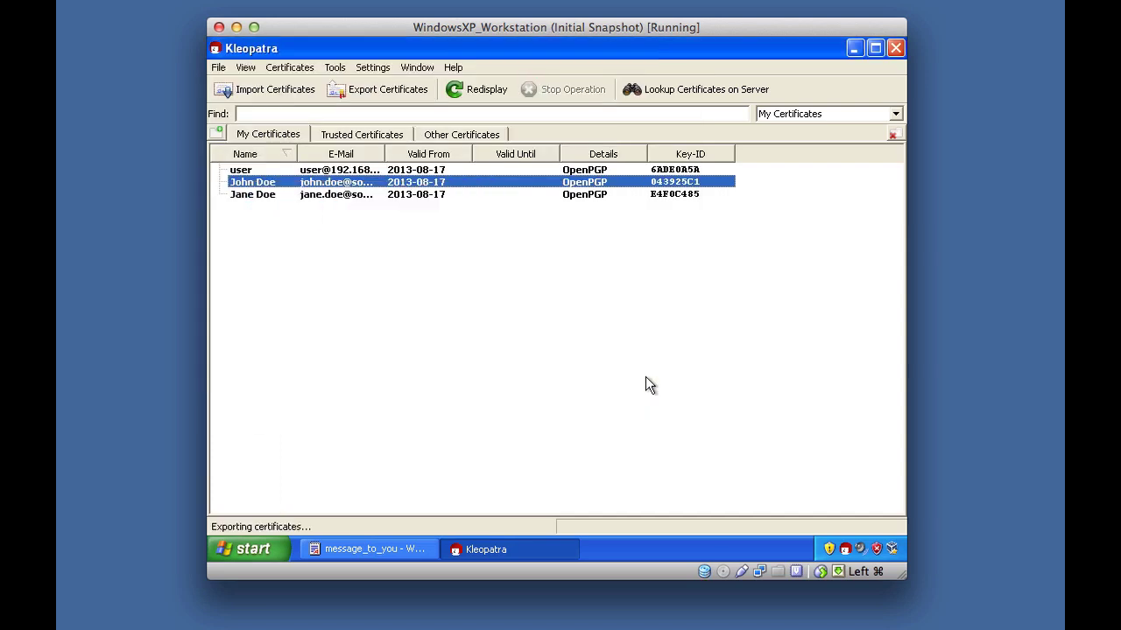
click(853, 48)
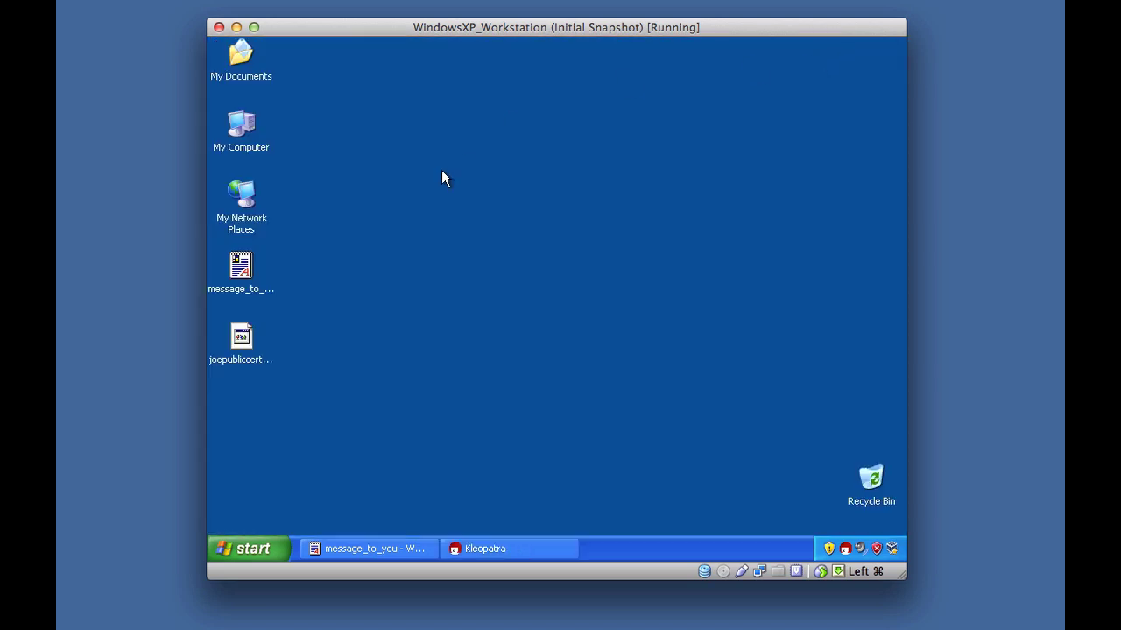
click(241, 340)
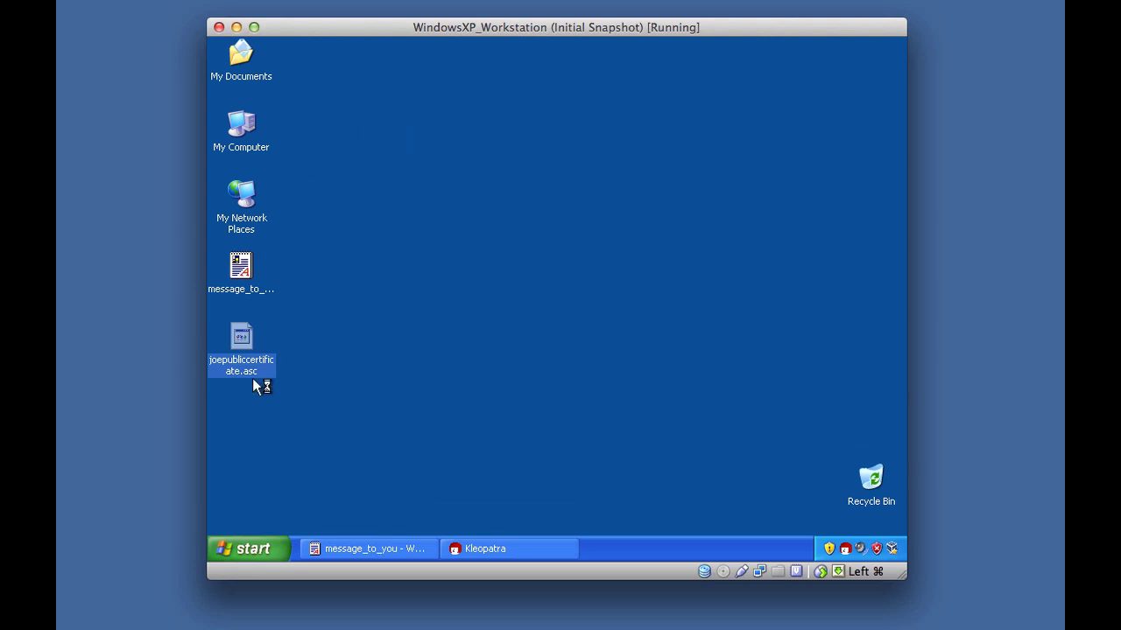
- View the file details of joepubliccertificate.asc, a 975-byte ASC file on the desktop
mouse_move(249, 344)
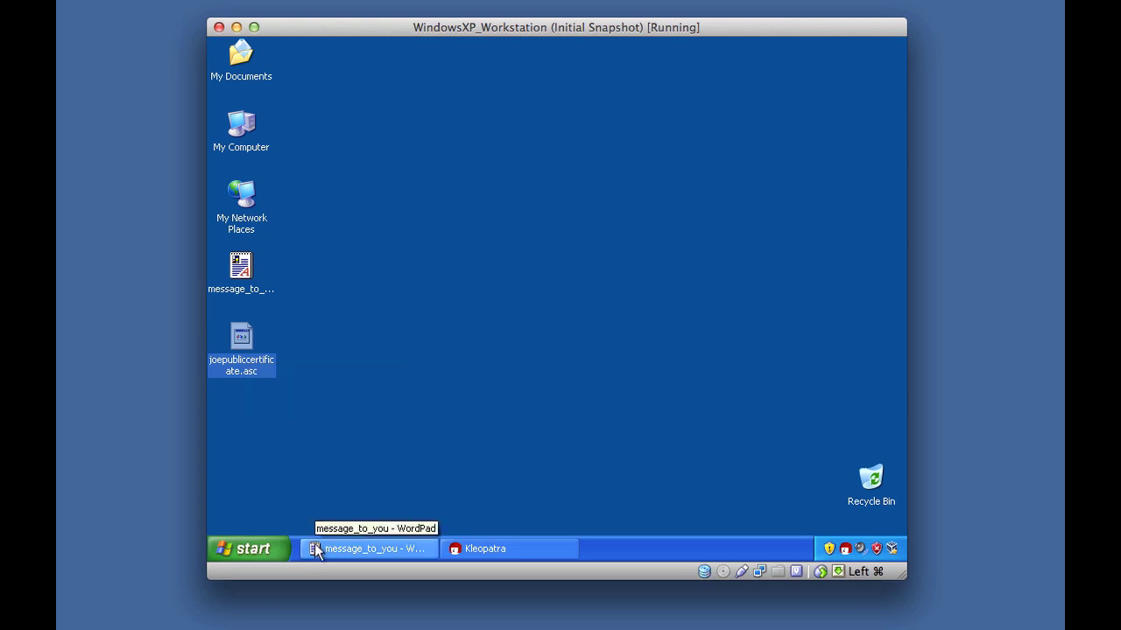
- Launch Notepad from the Start menu's Run prompt
click(241, 549)
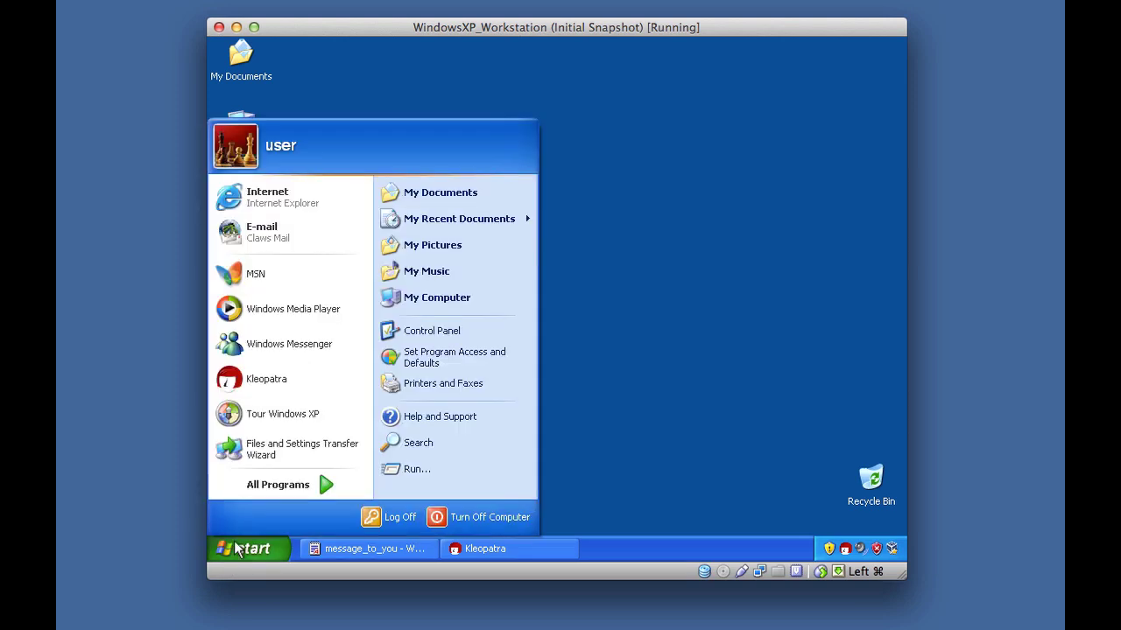
click(416, 470)
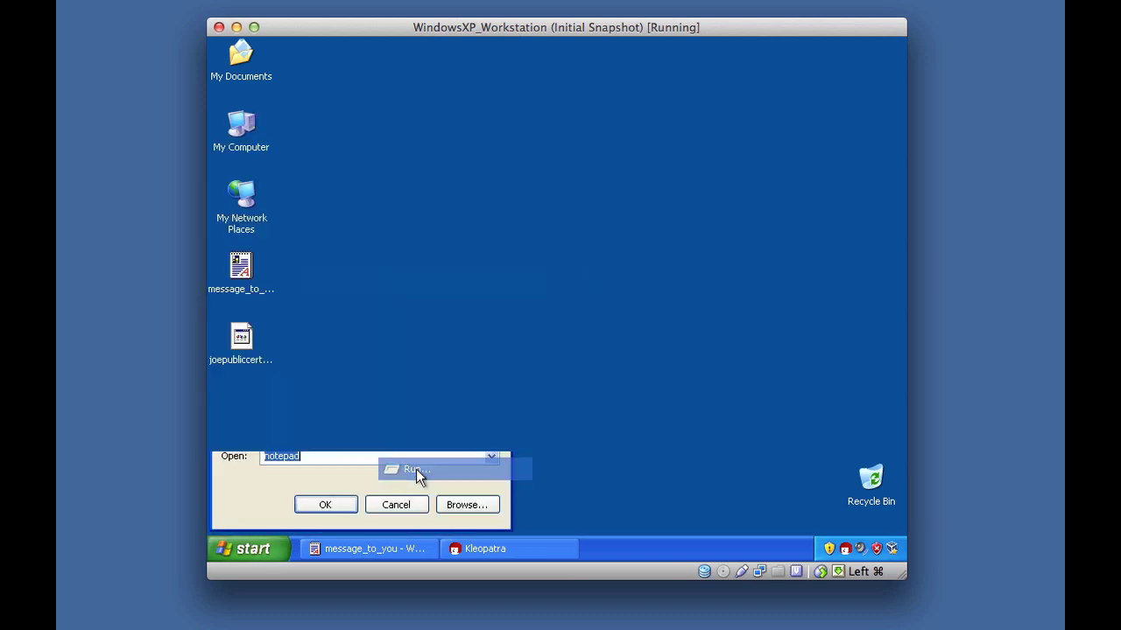
click(333, 501)
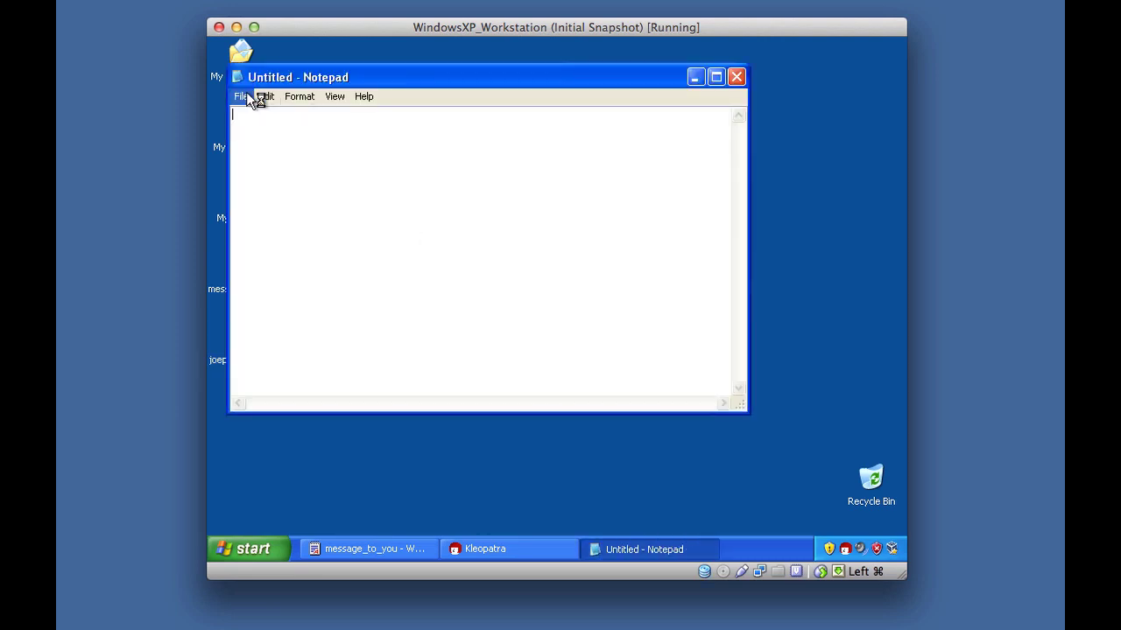
- Open joepubliccertificate.asc from the Desktop, with Files of type set to All Files
click(245, 97)
click(258, 130)
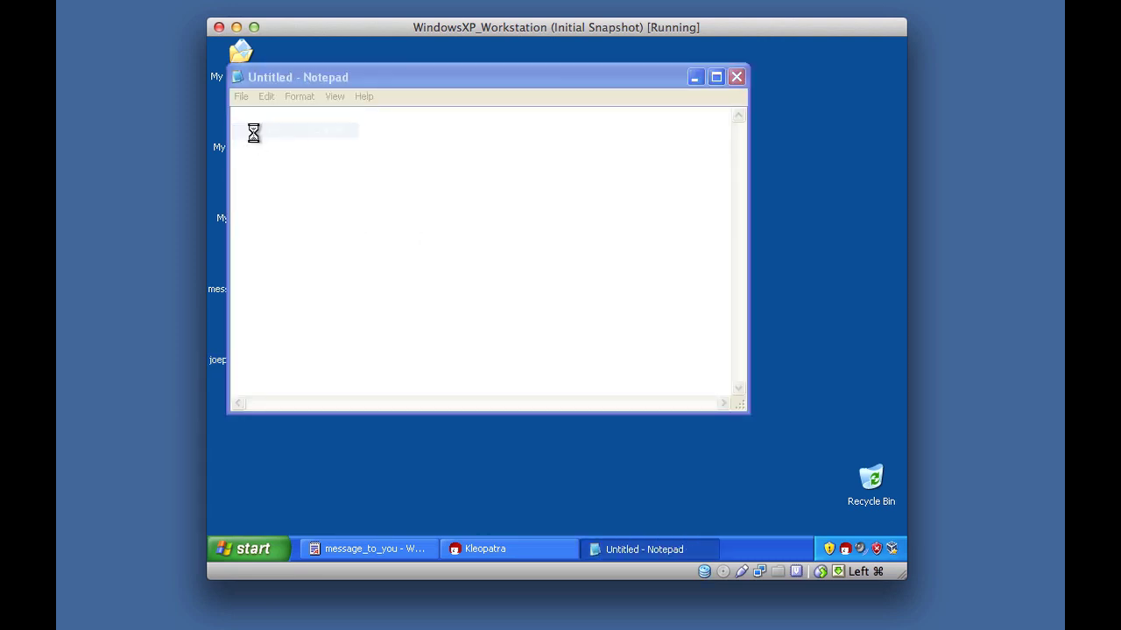
click(278, 248)
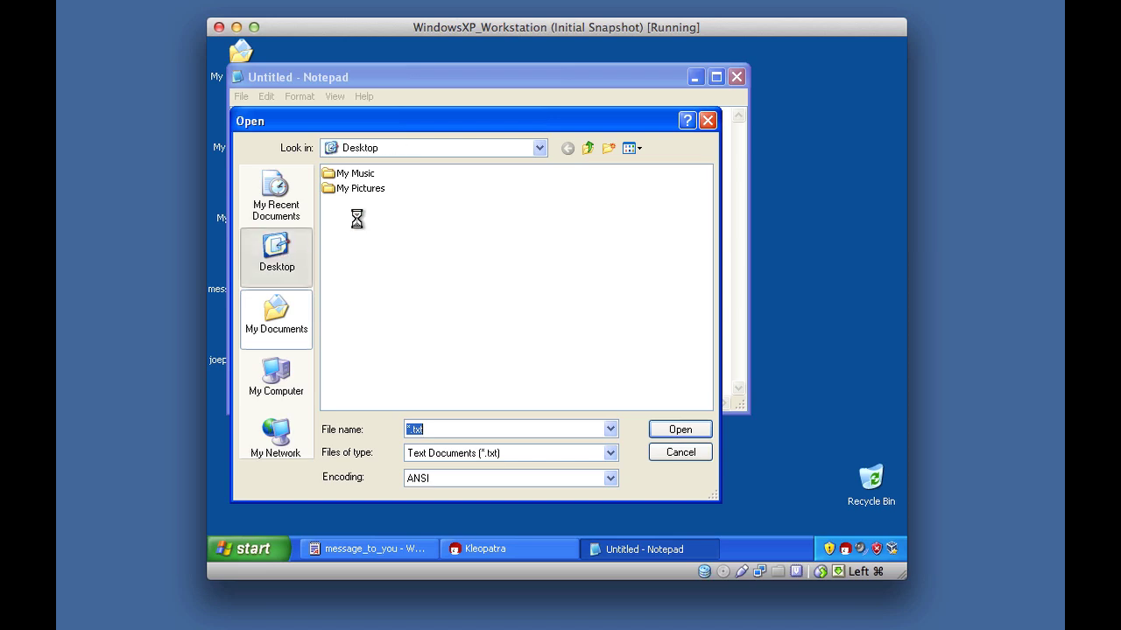
click(448, 453)
click(439, 481)
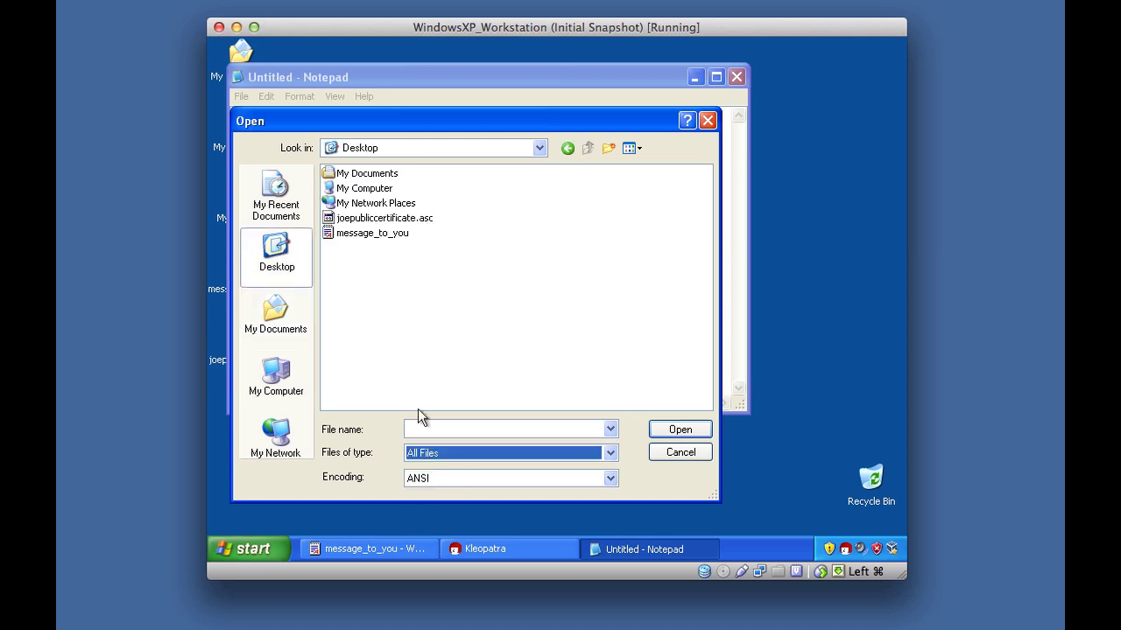
click(378, 226)
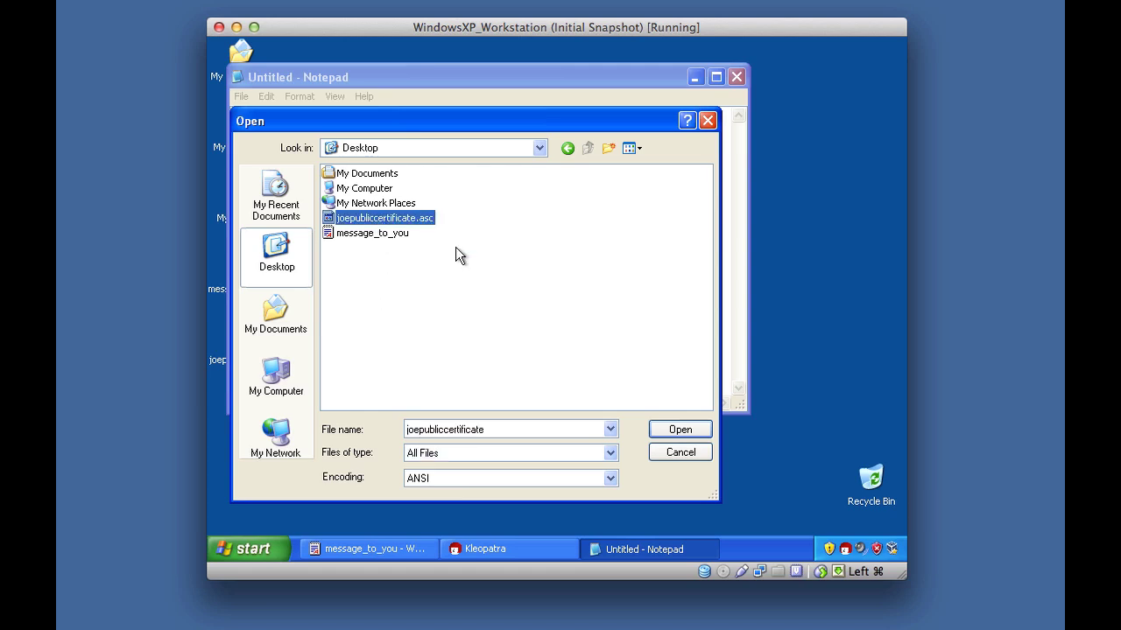
click(669, 433)
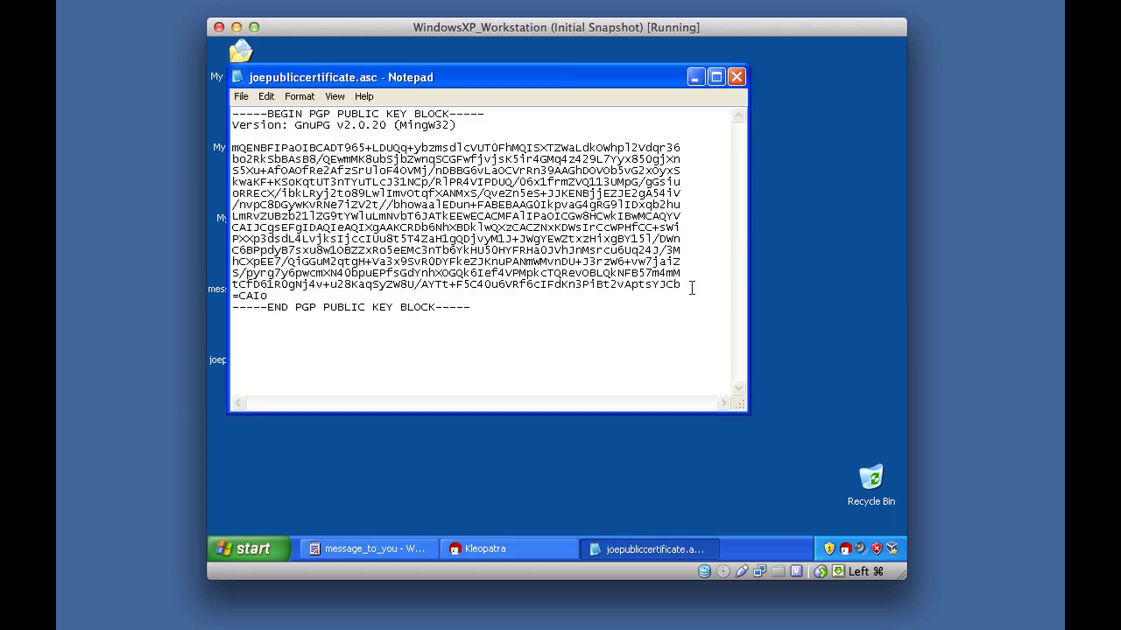
- Select the whole PGP public key block, then close the certificate and Untitled Notepad windows
drag(516, 77, 605, 106)
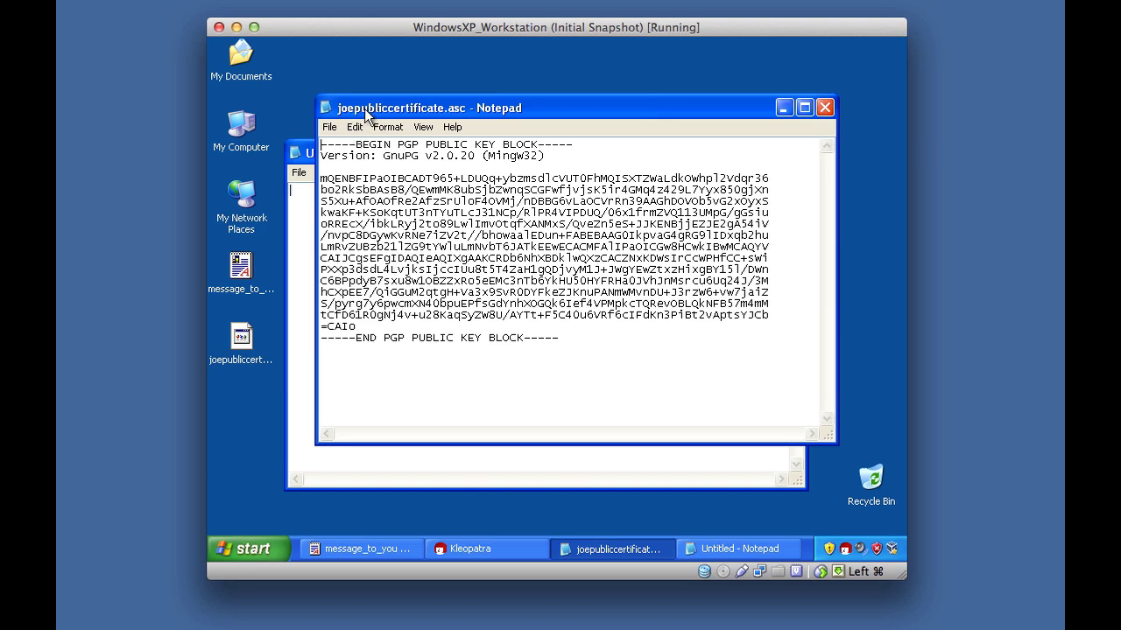
drag(569, 333, 328, 140)
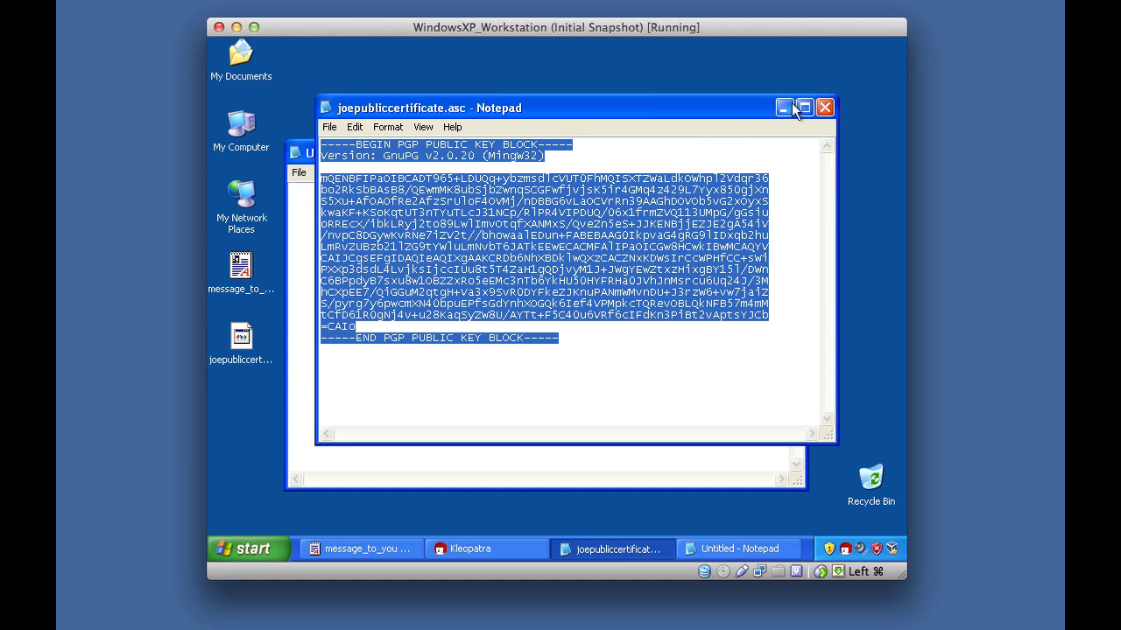
click(827, 106)
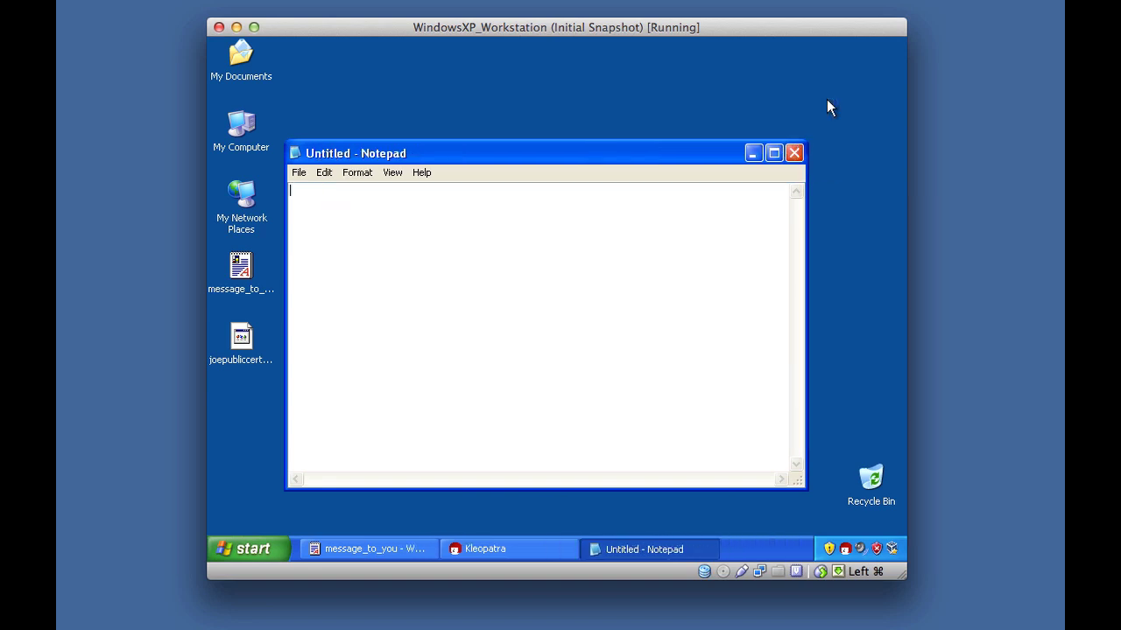
click(794, 154)
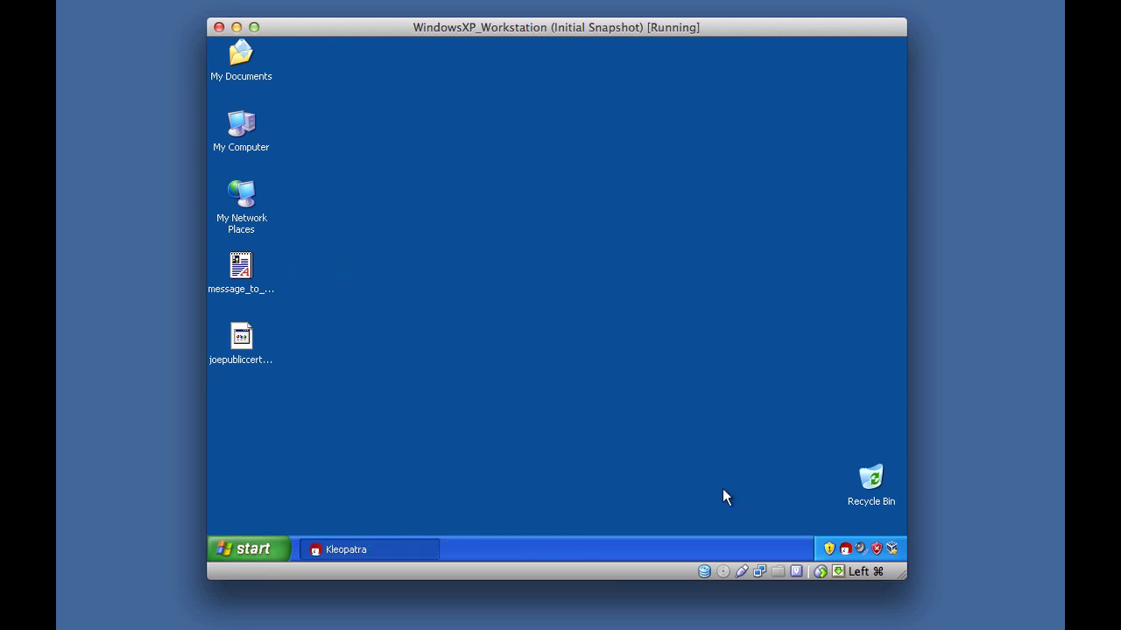
double_click(241, 266)
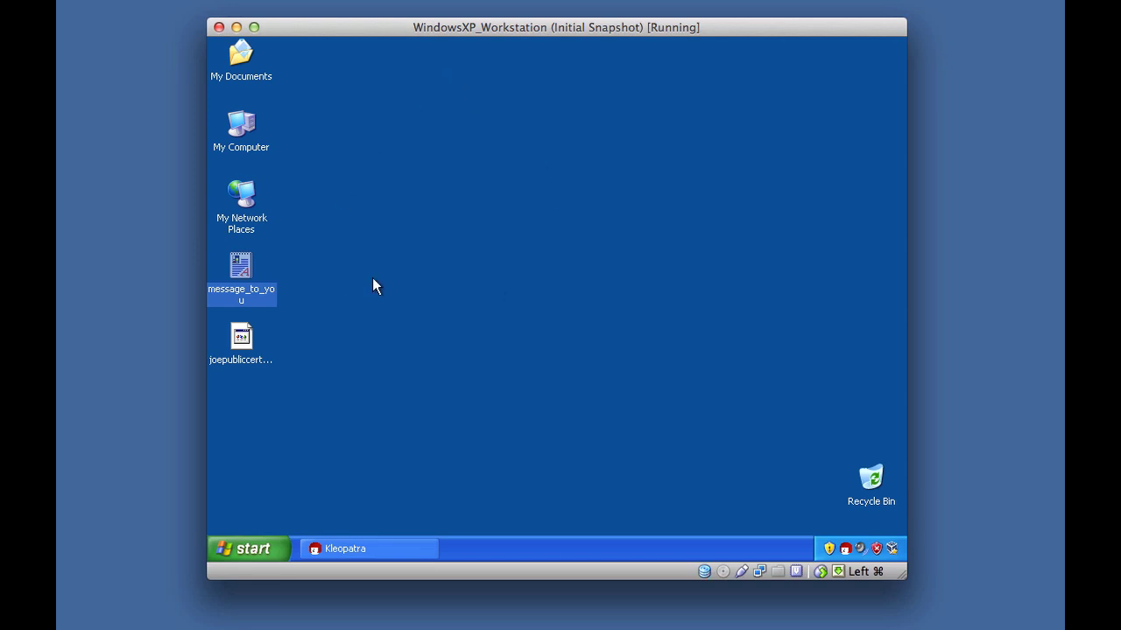
key(Return)
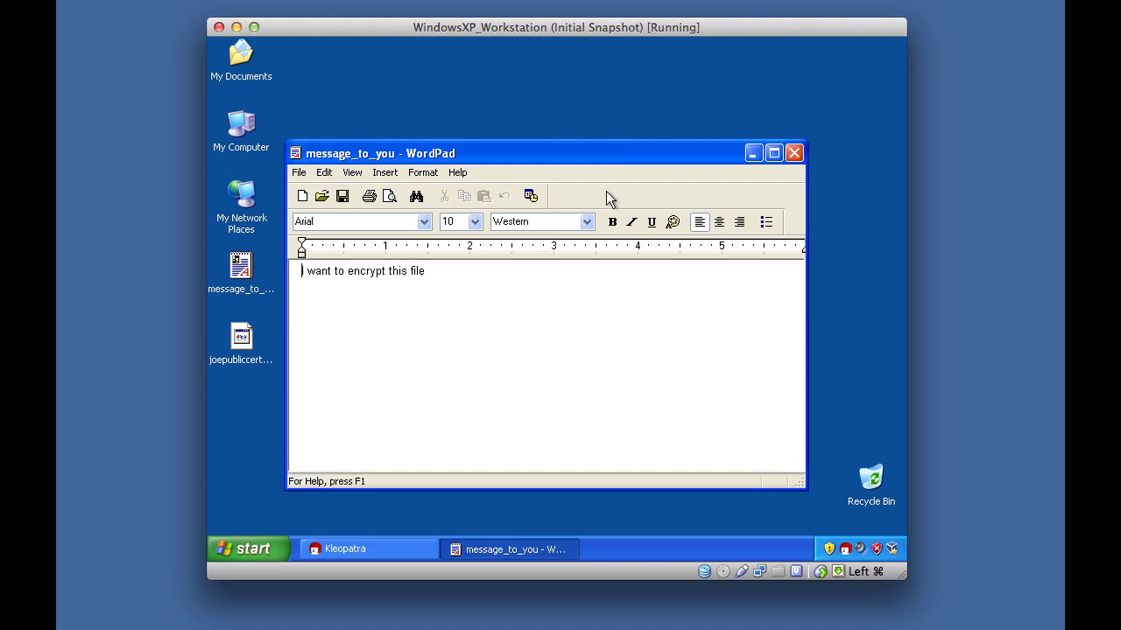
click(796, 155)
click(796, 155)
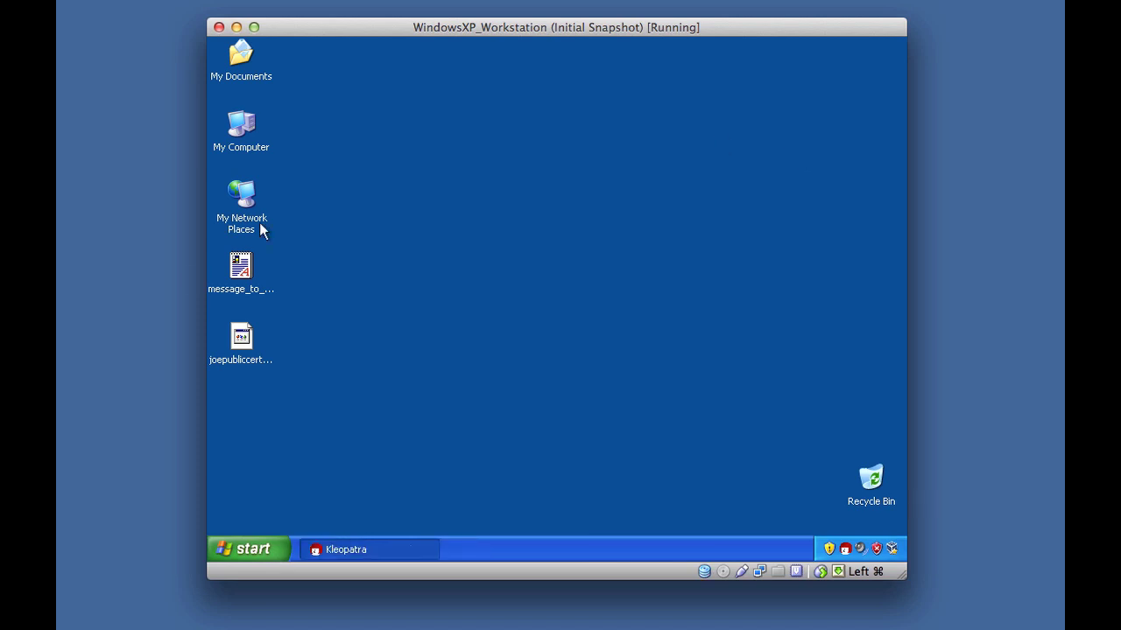
- Choose Encrypt for message_to_you from its More GpgEX options menu
right_click(243, 275)
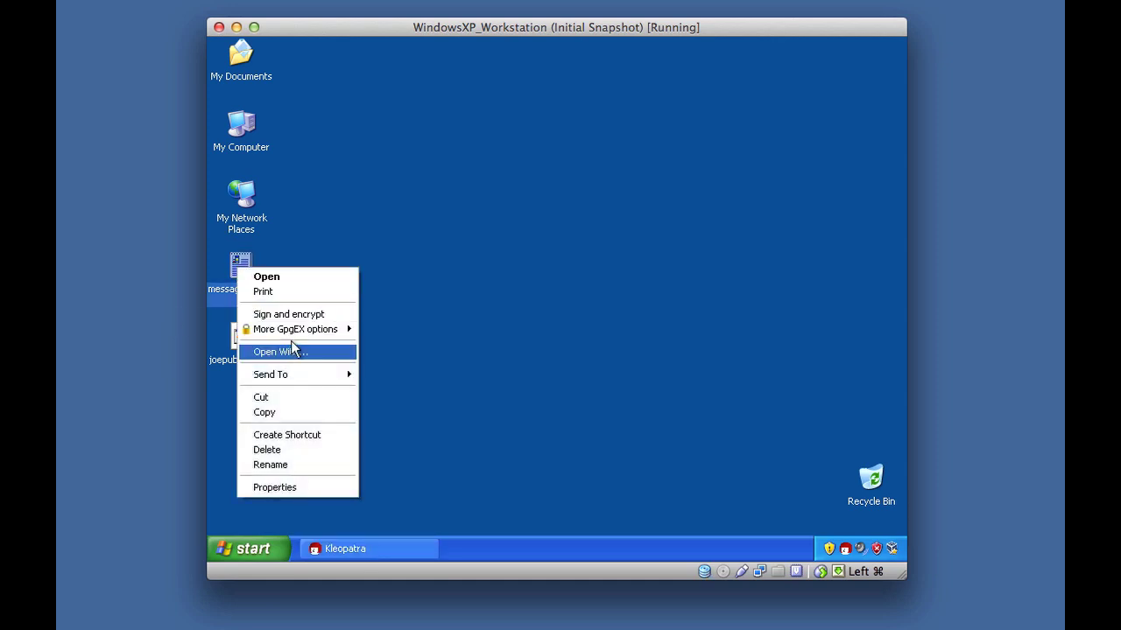
mouse_move(297, 329)
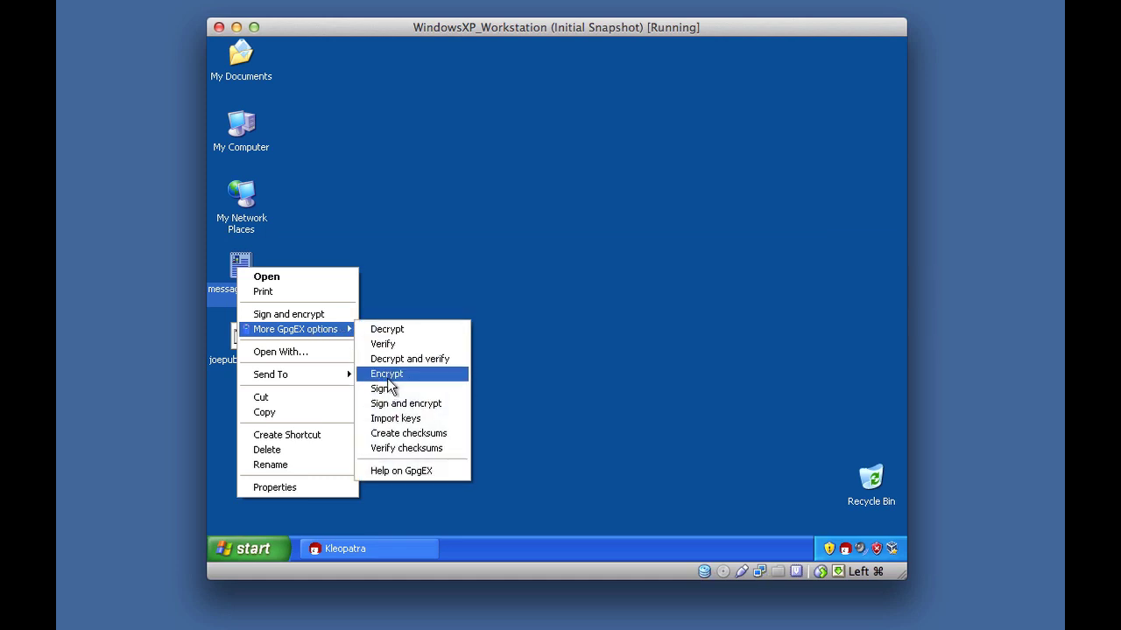
click(388, 380)
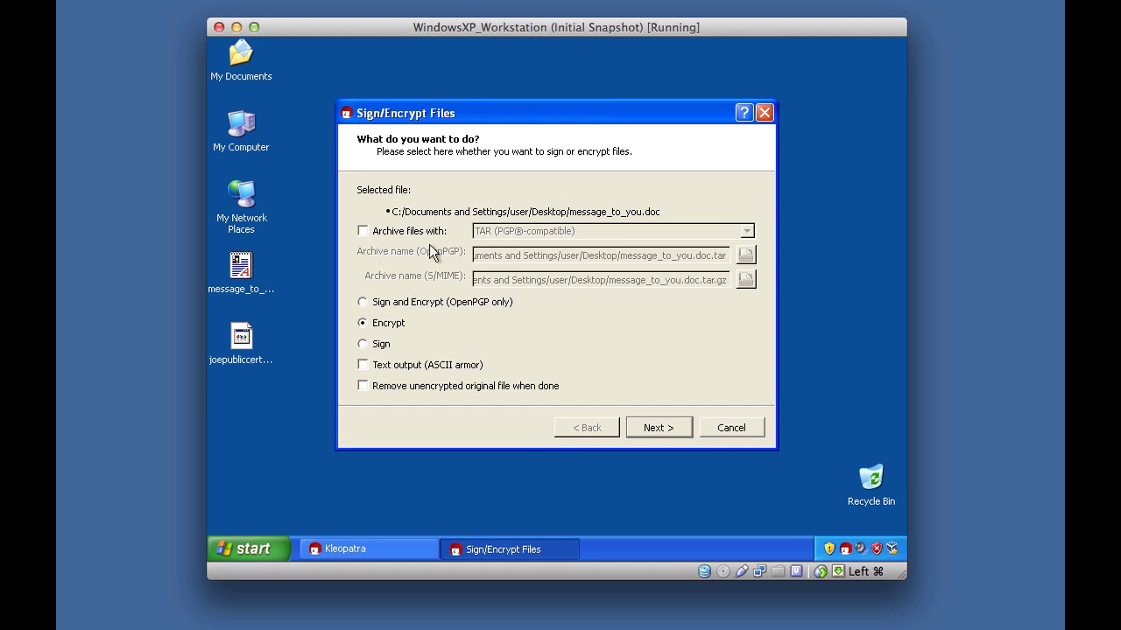
- Encrypt message_to_you.doc for recipient Jane Doe and finish the wizard
click(660, 427)
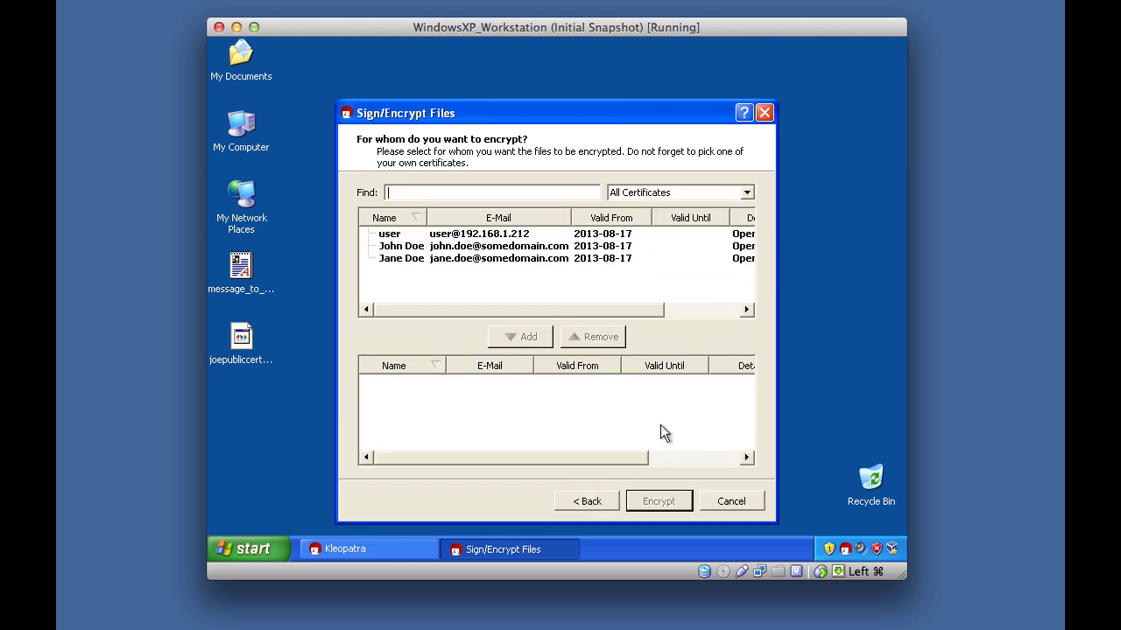
click(408, 261)
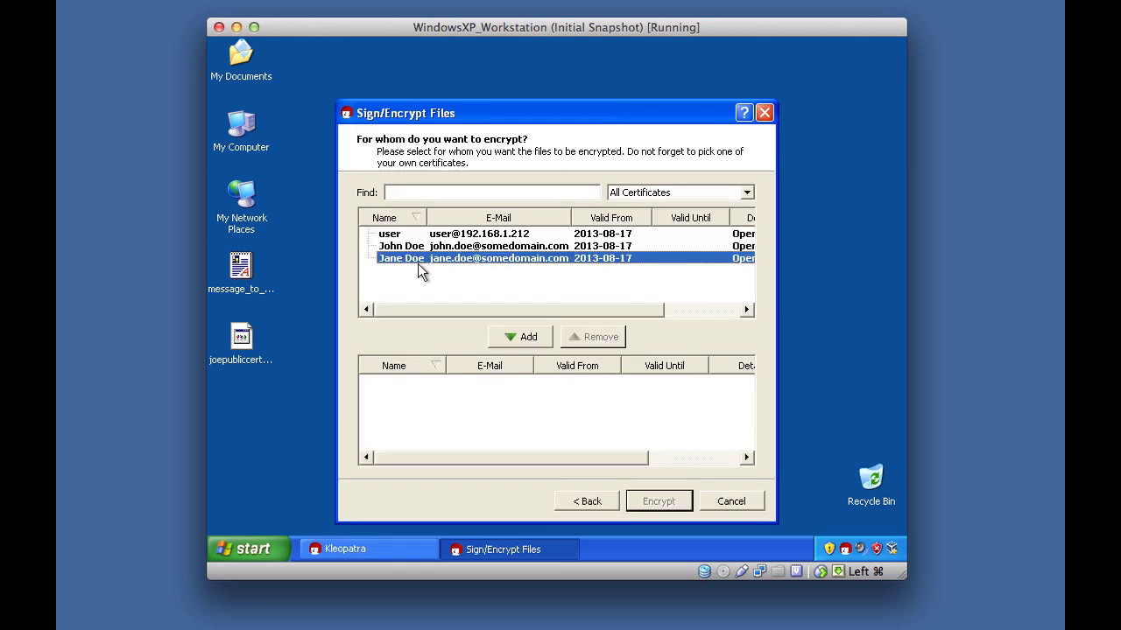
click(508, 342)
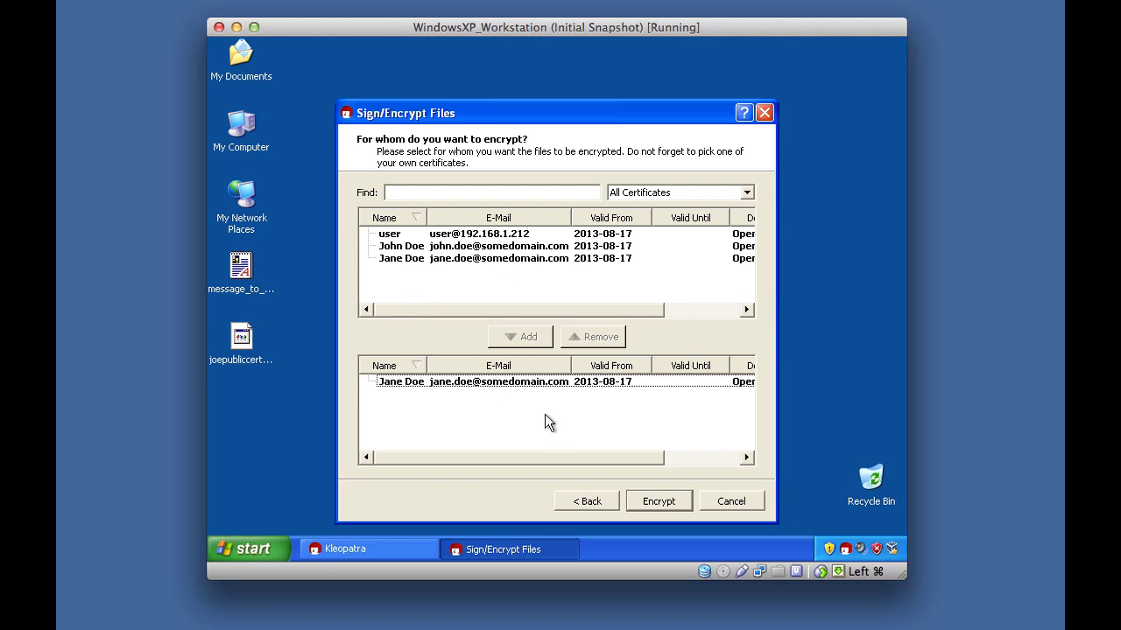
click(642, 502)
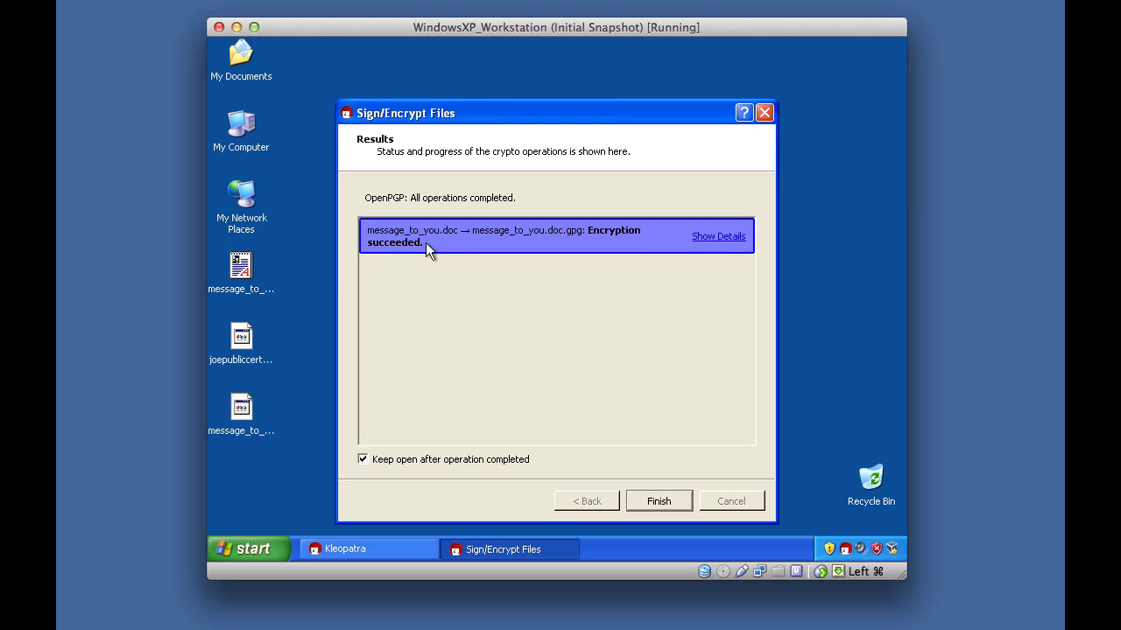
click(655, 496)
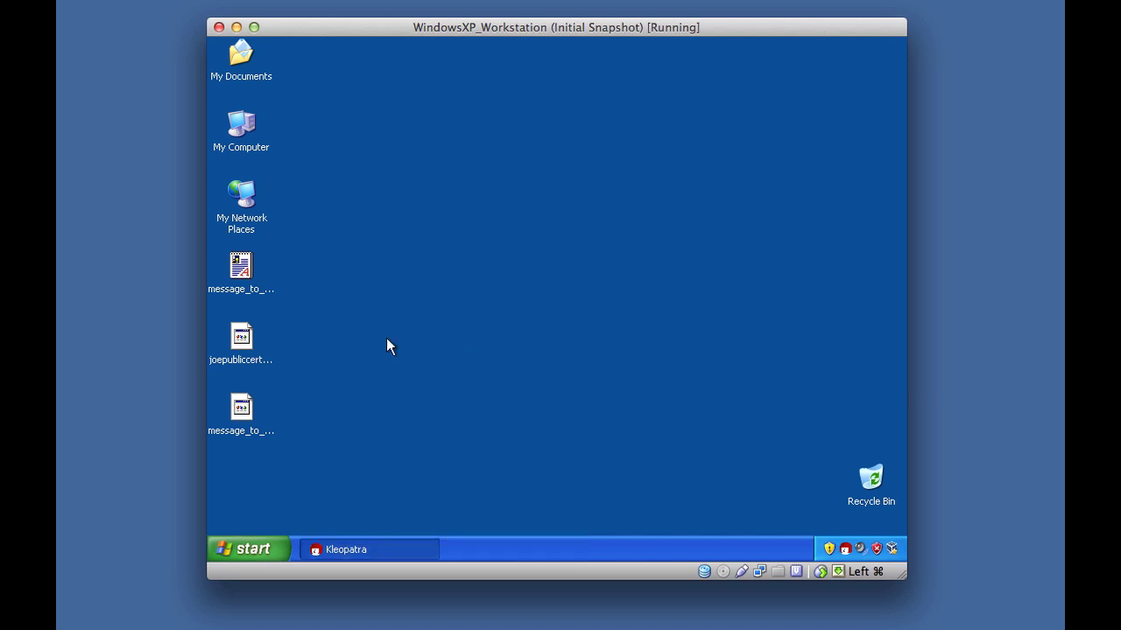
- Move the message_to_you.doc.gpg icon from the left column to the desktop's centre
click(243, 276)
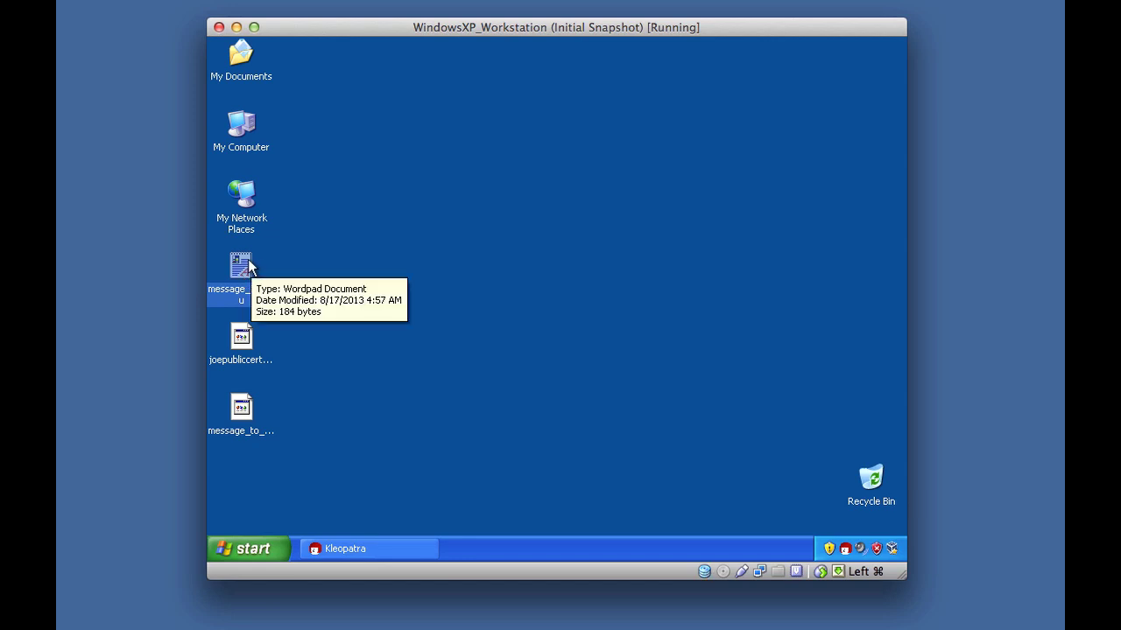
click(305, 403)
click(257, 415)
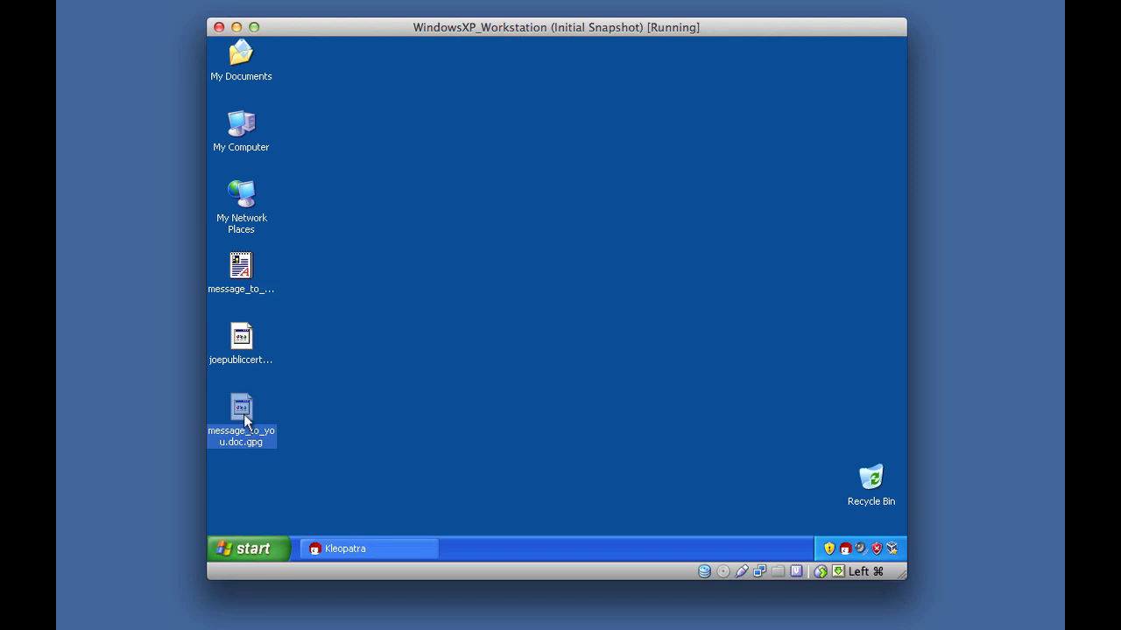
drag(234, 405, 543, 200)
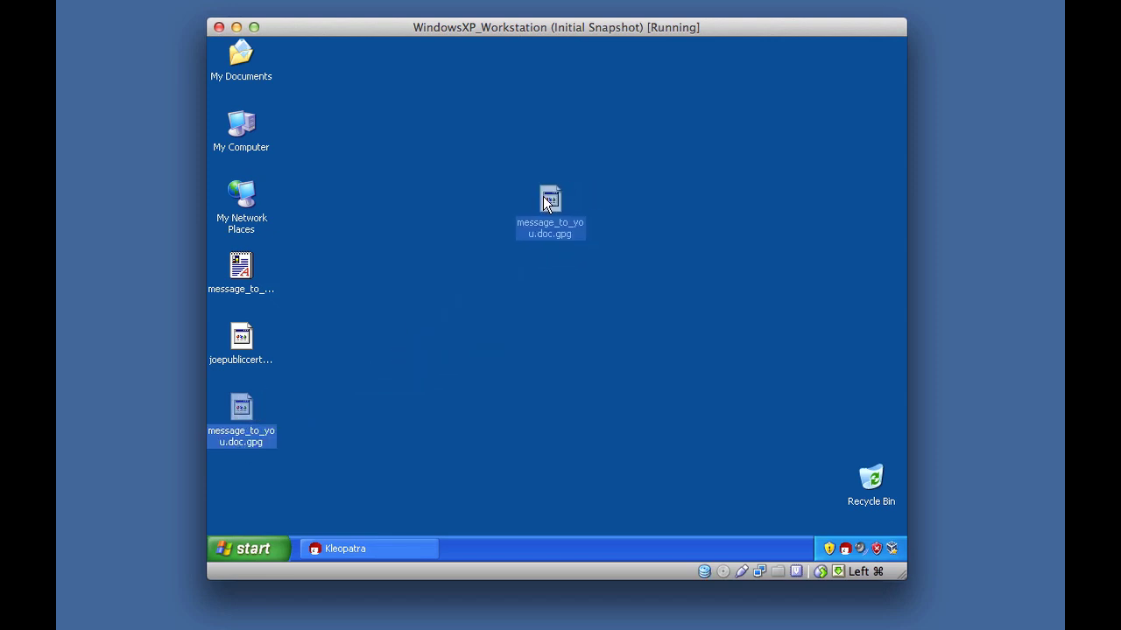
mouse_move(544, 201)
mouse_down()
mouse_move(554, 198)
mouse_move(543, 200)
mouse_up()
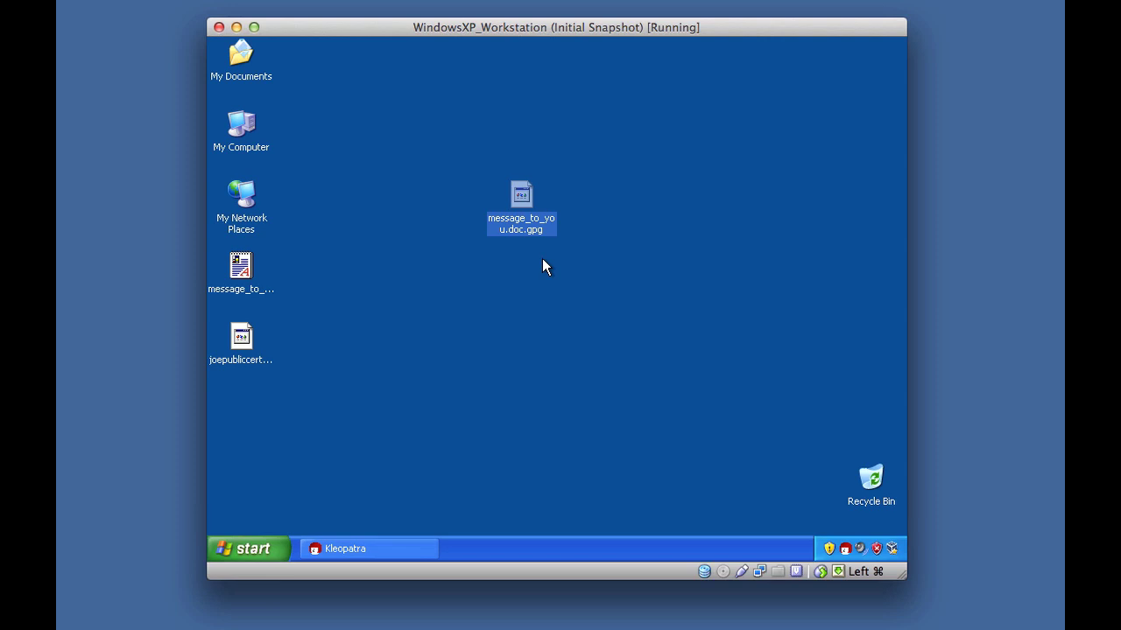
mouse_move(537, 185)
drag(519, 192, 546, 234)
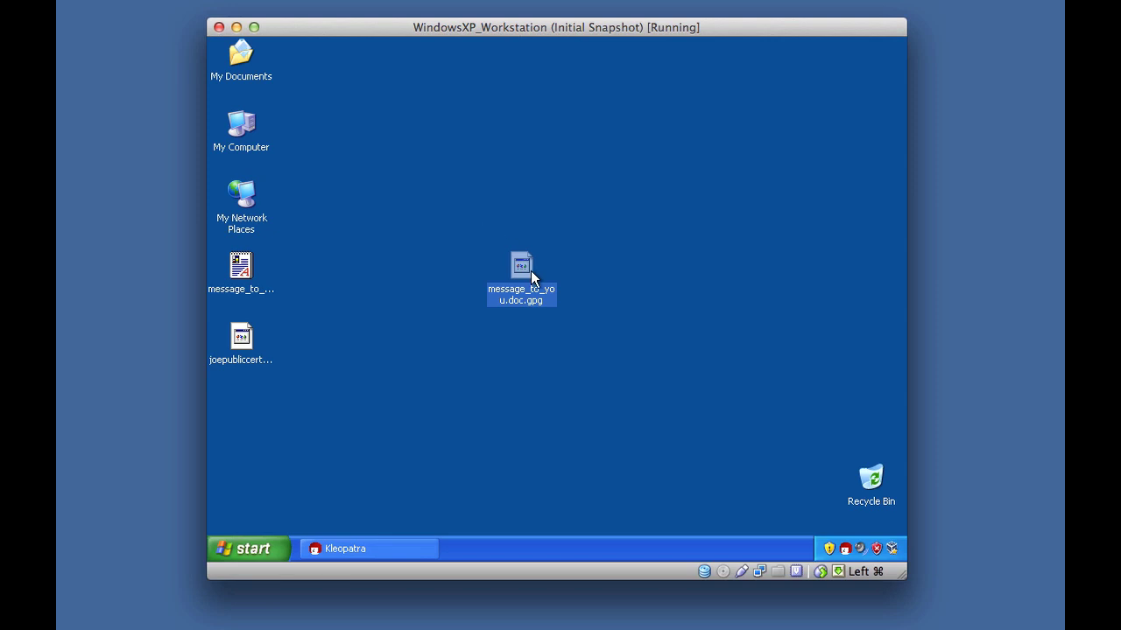
- Choose Decrypt for message_to_you.doc.gpg from its More GpgEX options menu
mouse_move(513, 273)
right_click(521, 266)
mouse_move(548, 313)
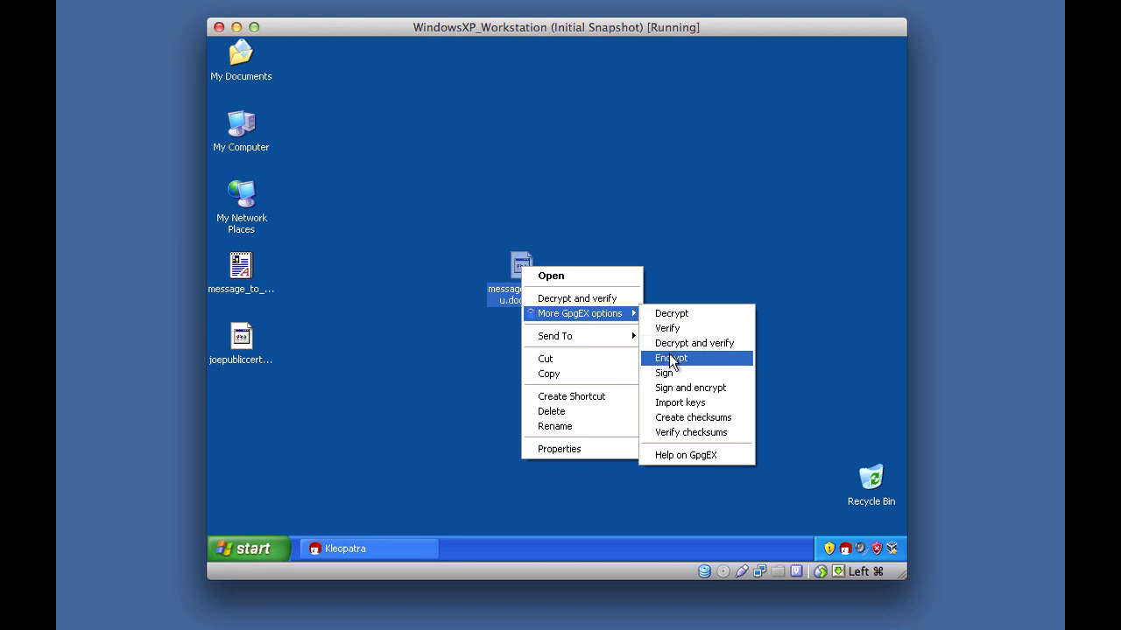
click(671, 316)
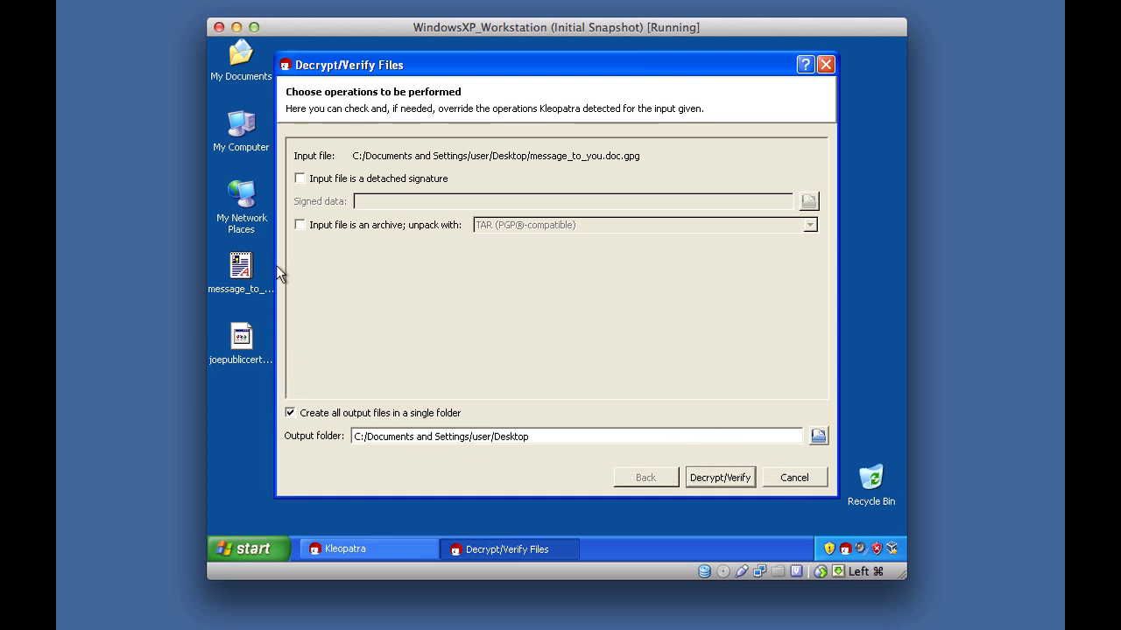
- Drag the original message_to_you document into the Recycle Bin, then empty the bin
click(245, 267)
drag(246, 269, 873, 484)
right_click(871, 481)
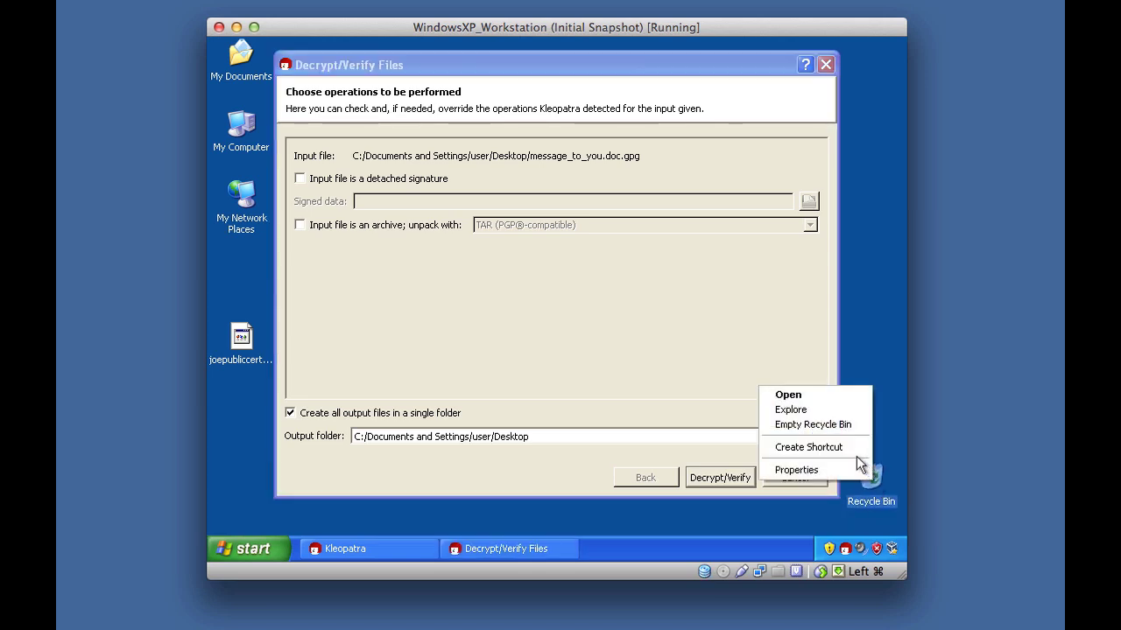
click(846, 425)
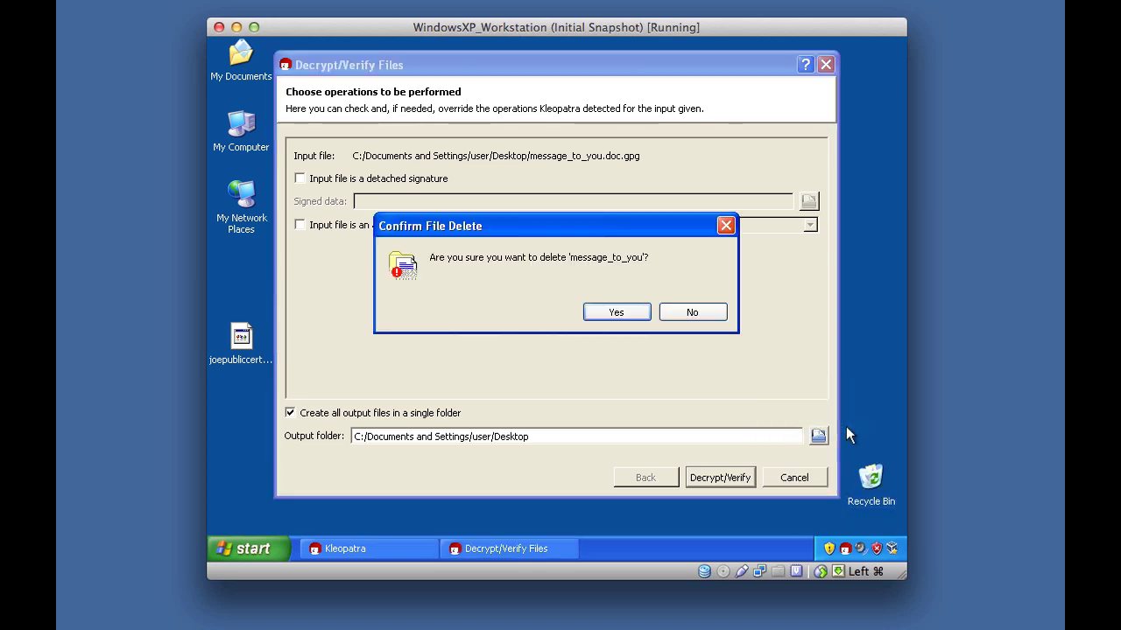
click(611, 314)
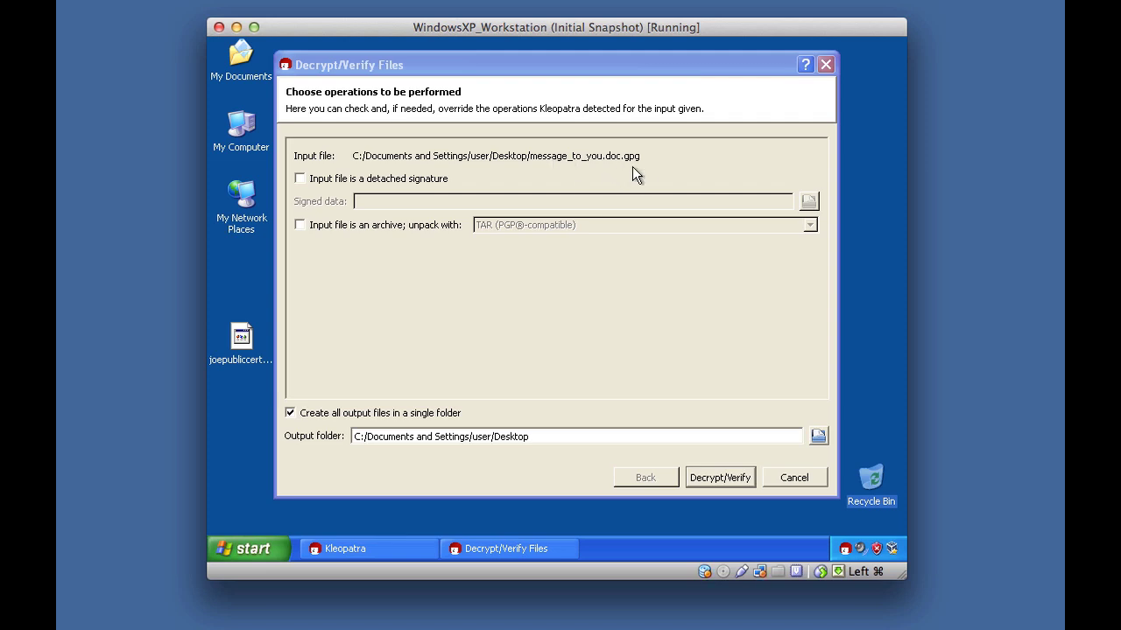
- Decrypt message_to_you.doc.gpg, entering the secret key's passphrase, and close the results
click(721, 479)
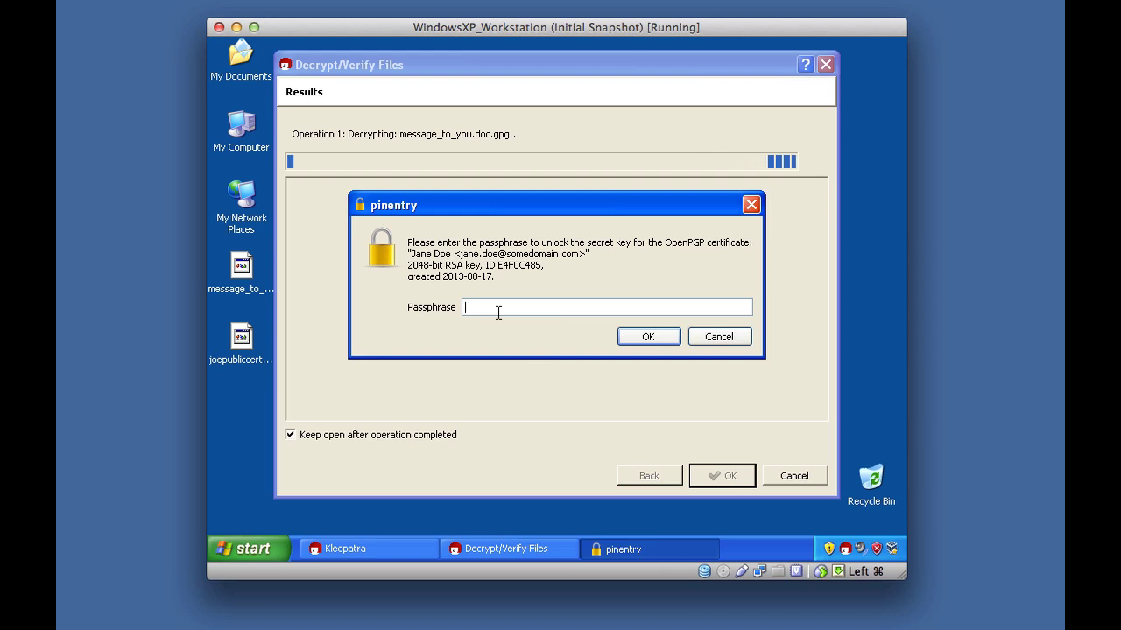
text(passwor)
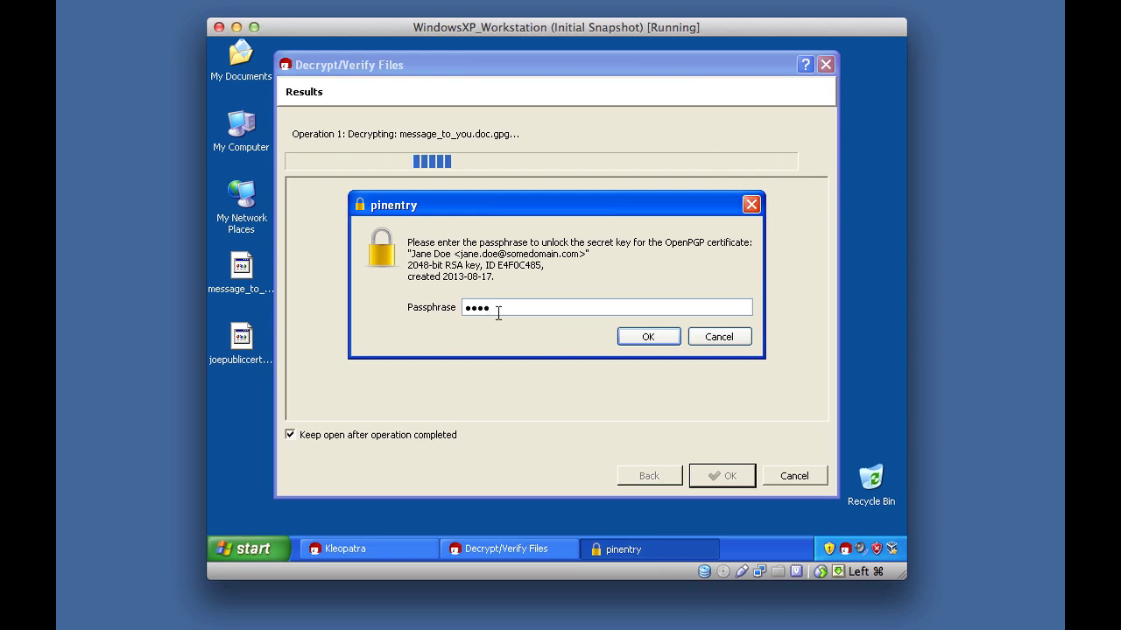
text(d)
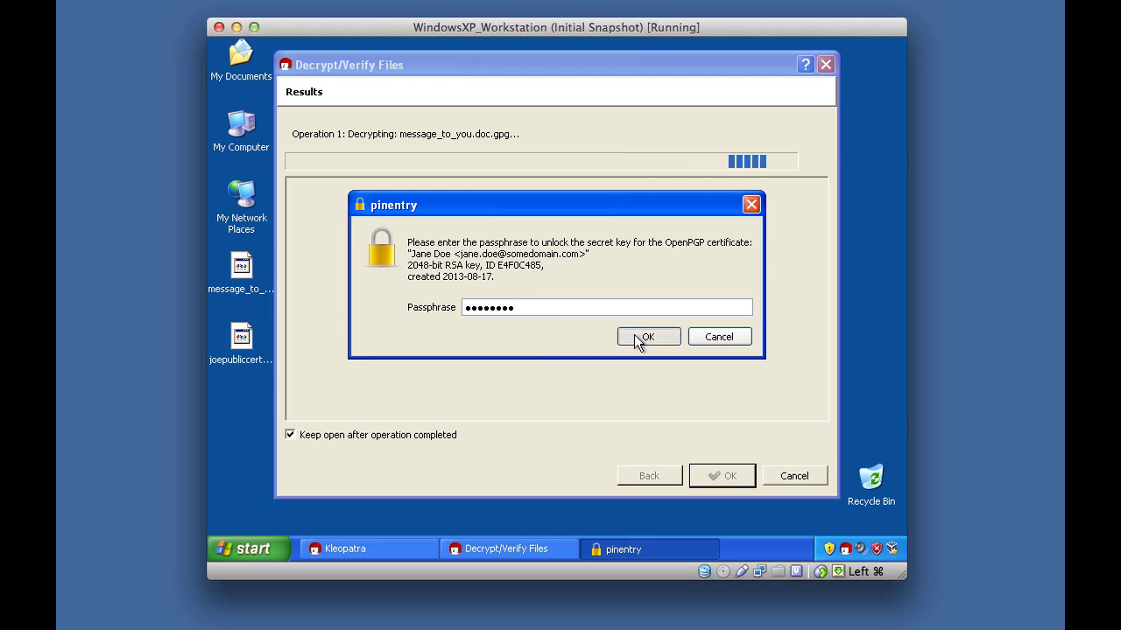
click(635, 335)
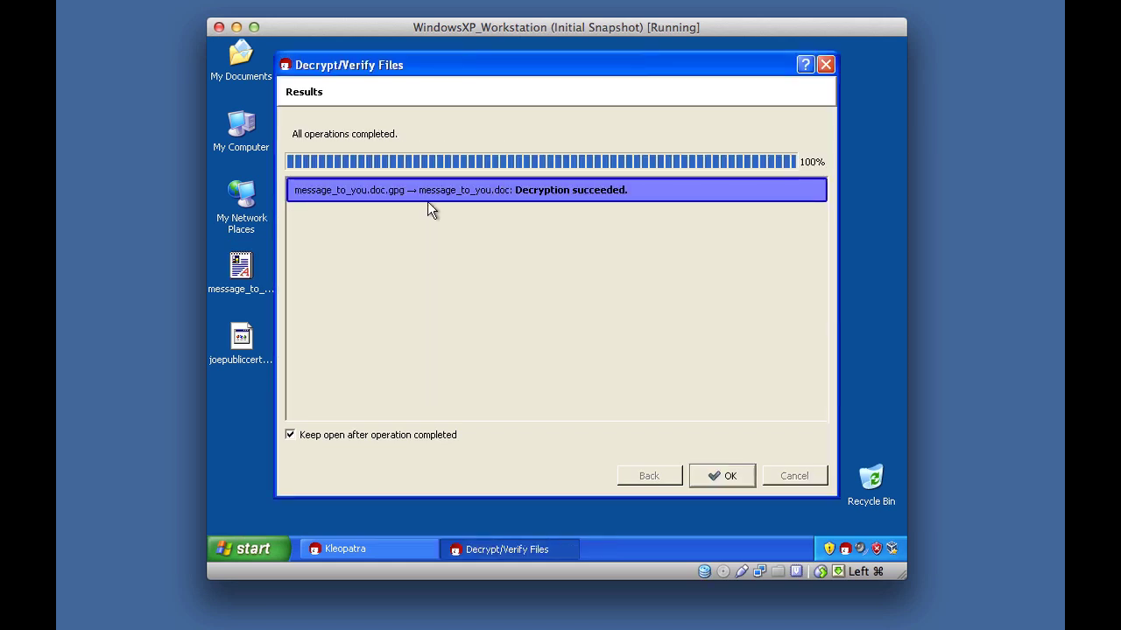
click(723, 475)
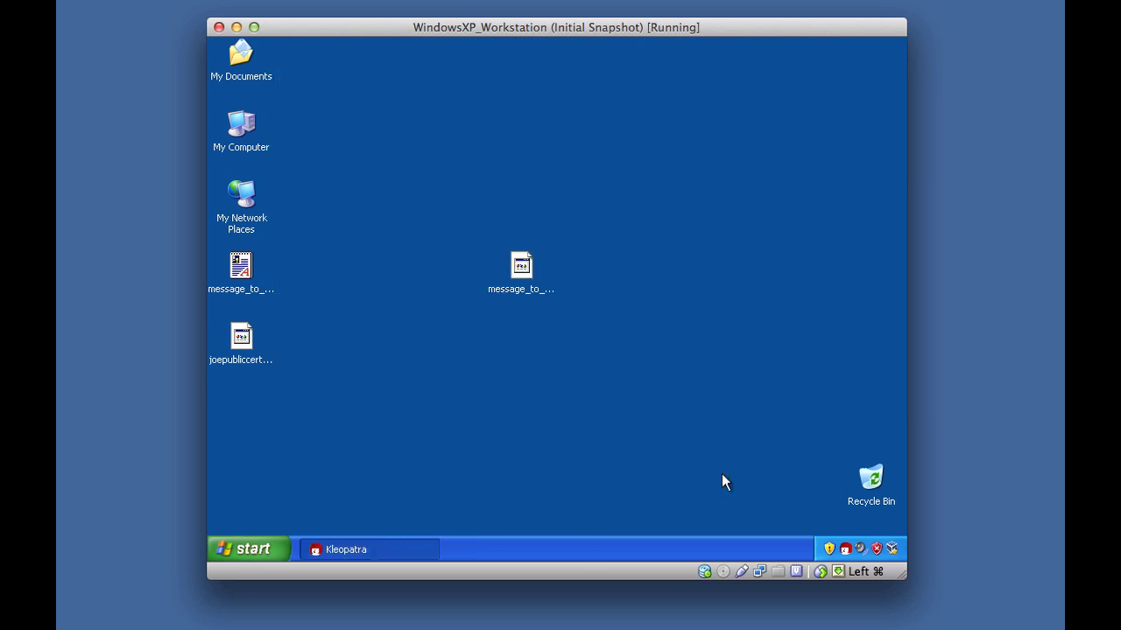
- Place the decrypted message_to_you above its .gpg copy and open it in WordPad
drag(244, 262, 537, 159)
click(580, 169)
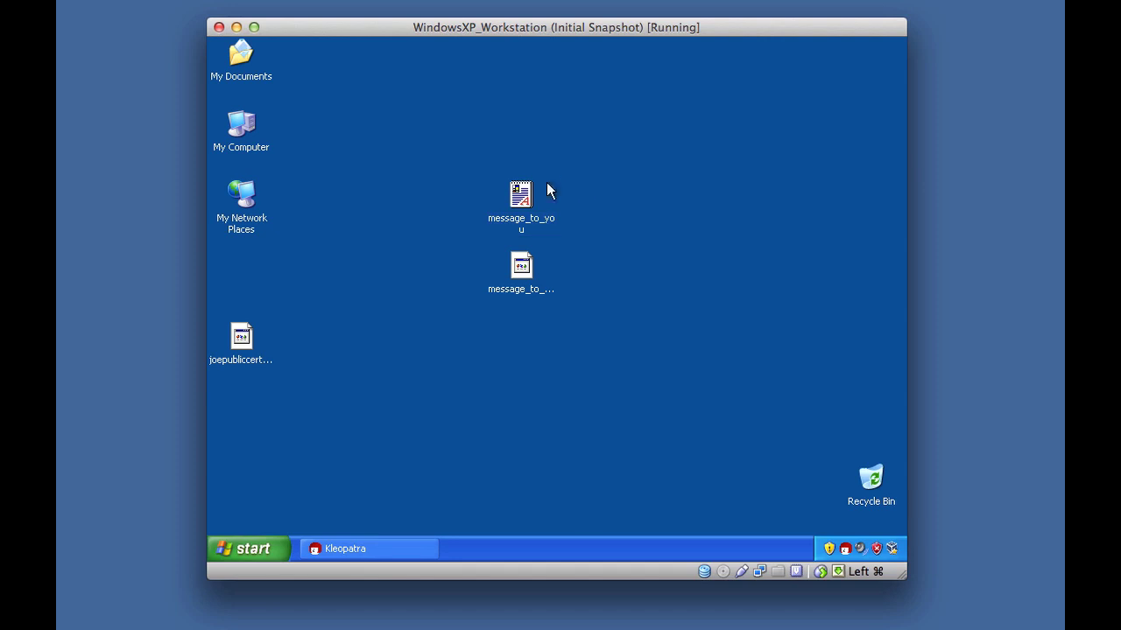
double_click(521, 186)
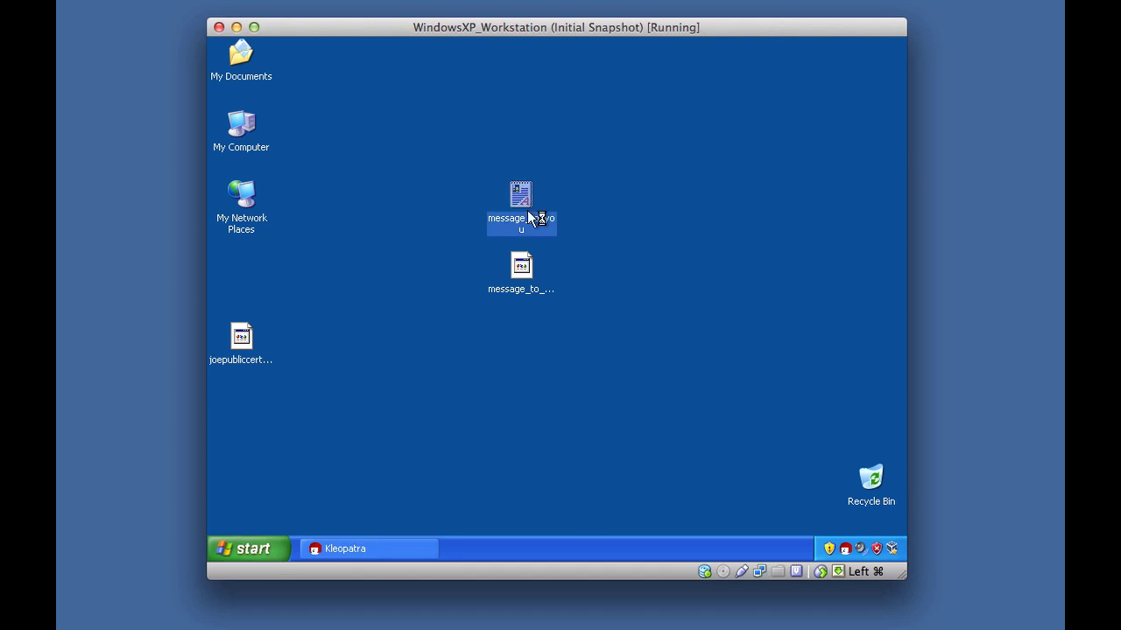